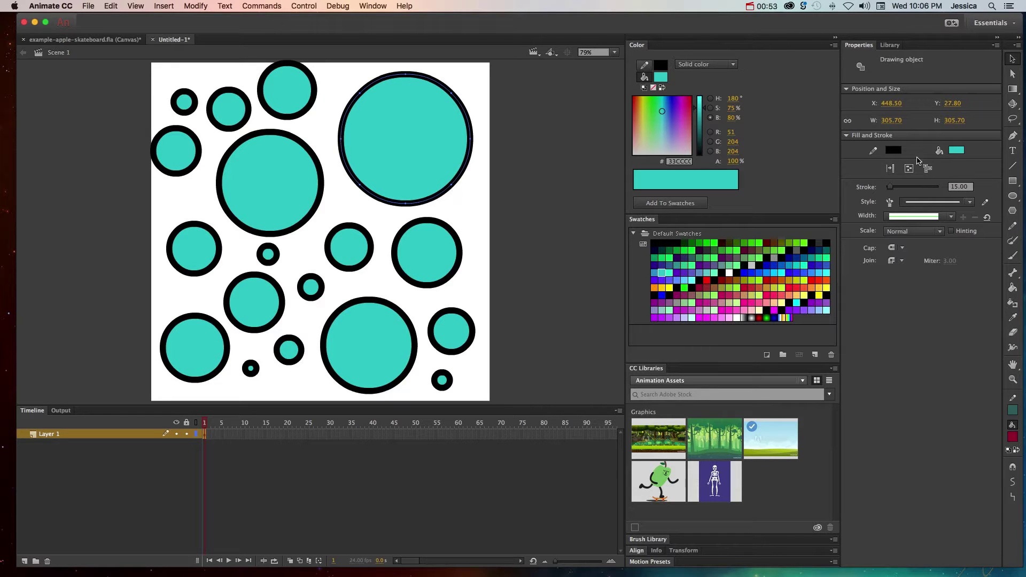
# Step: Give the circle a #660000 stroke 31.25 thick and a #FFCC33 yellow fill
pyautogui.click(897, 154)
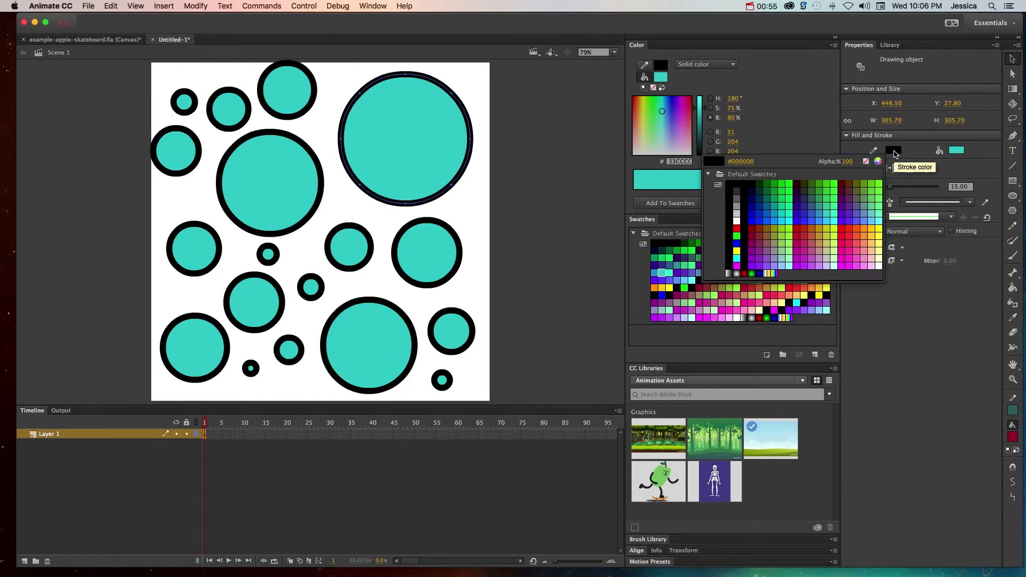
pyautogui.click(846, 180)
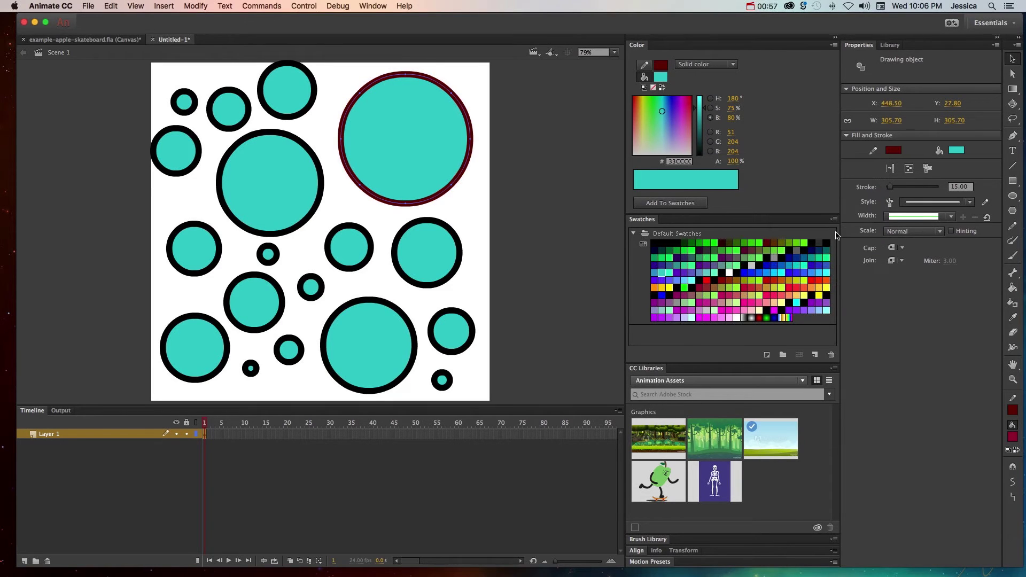
pyautogui.moveTo(890, 190); pyautogui.dragTo(895, 190)
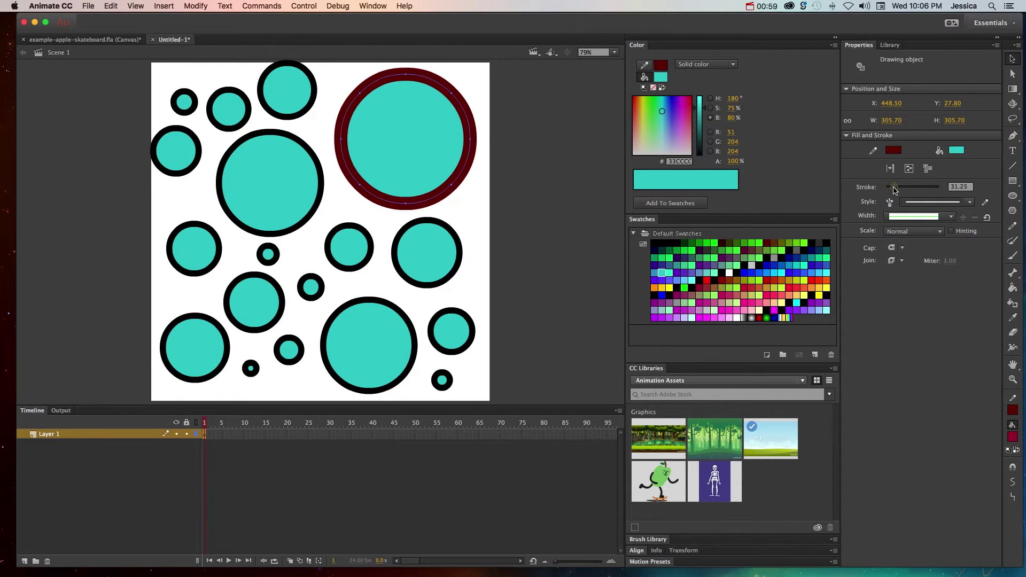
pyautogui.click(959, 155)
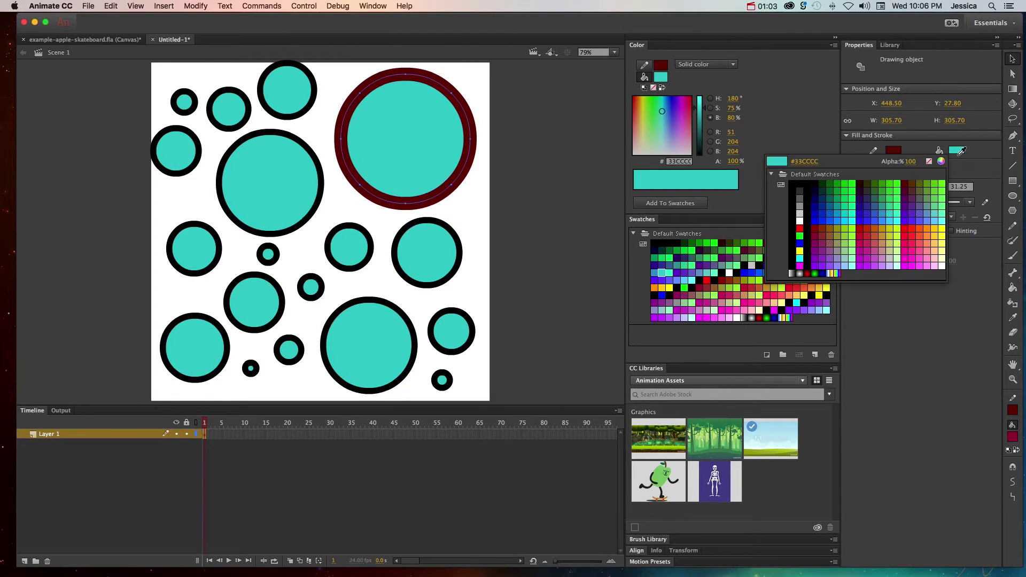
pyautogui.click(938, 233)
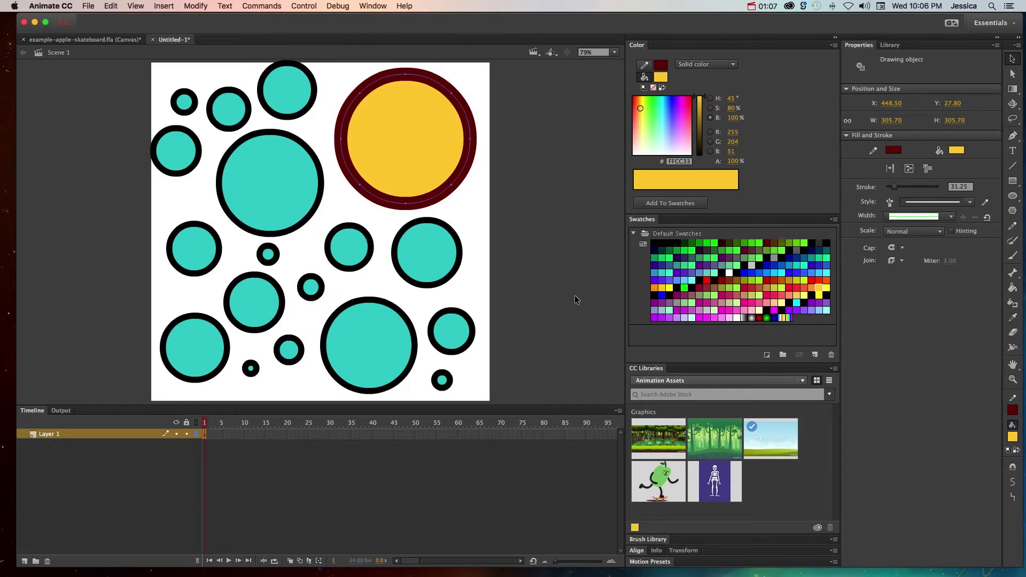
# Step: Apply the dark red outline with the Ink Bottle to the bottom-centre, upper-left and lower-left circles
pyautogui.click(1012, 303)
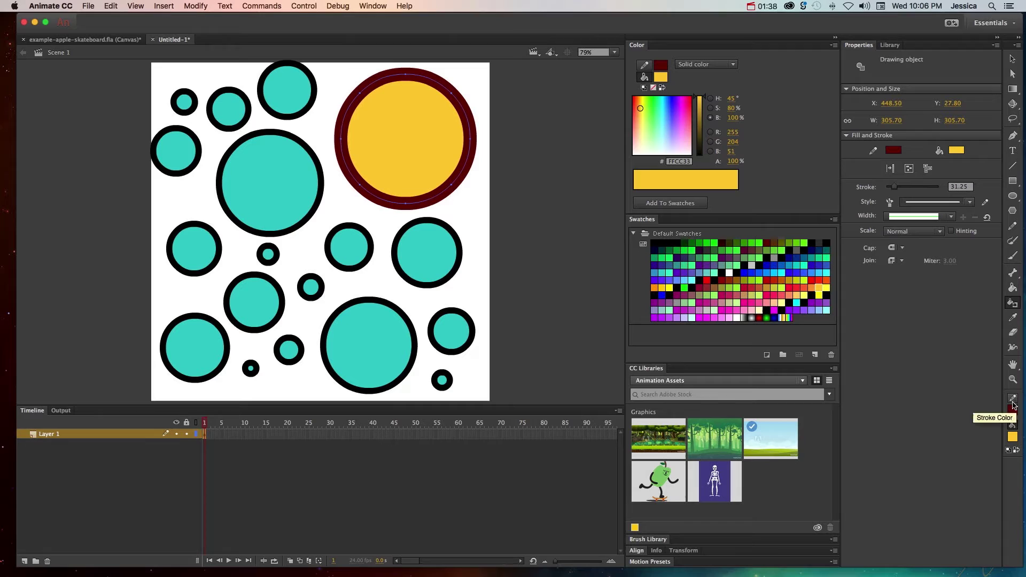
pyautogui.click(411, 325)
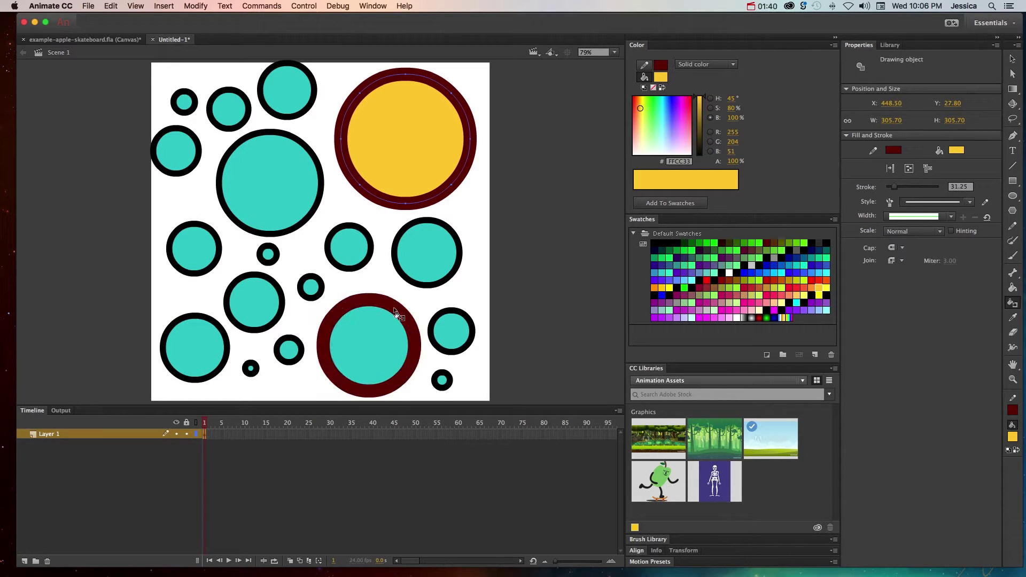
pyautogui.click(239, 221)
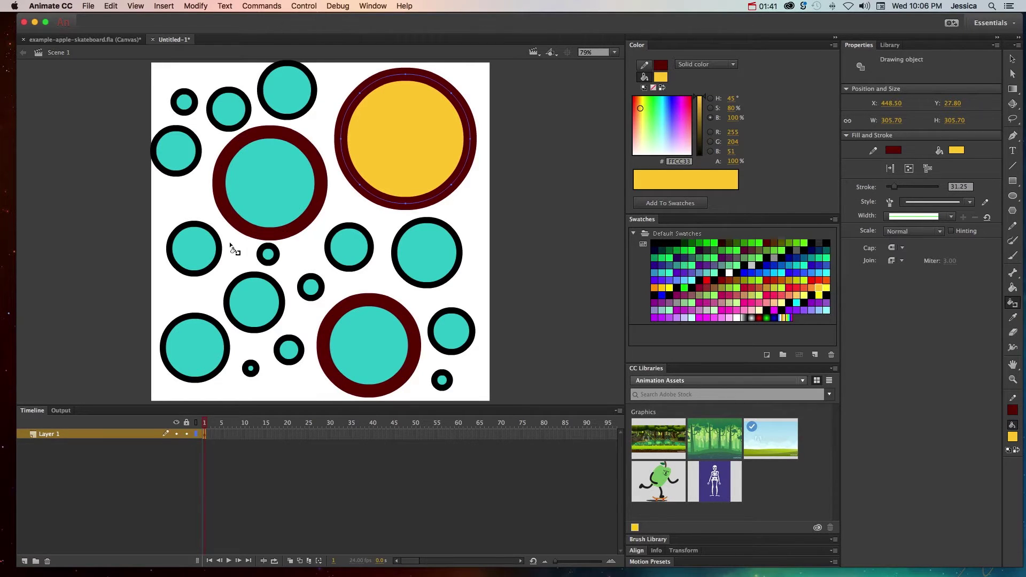
pyautogui.click(208, 323)
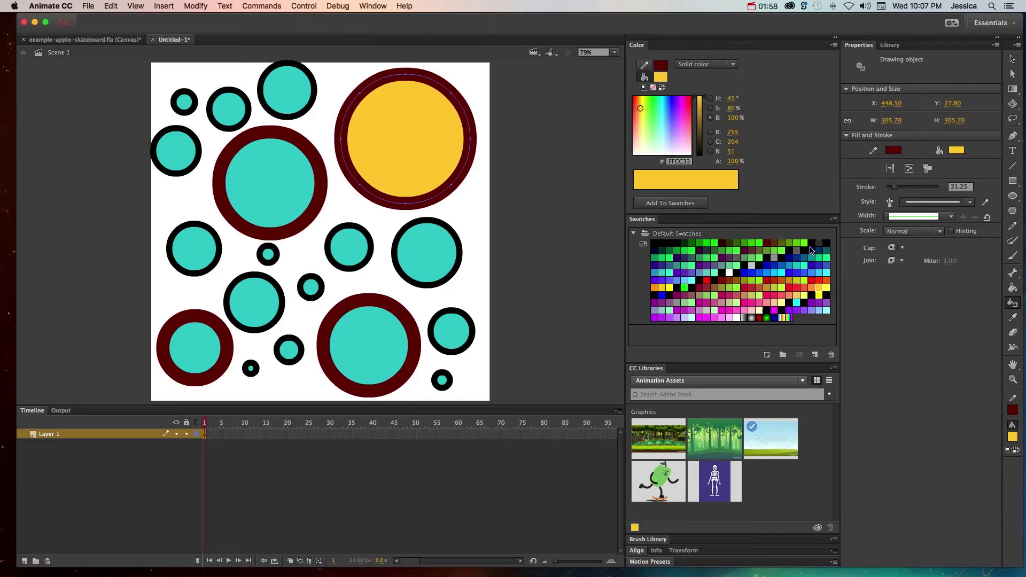
# Step: Paint Bucket the large bottom-centre circle and the small upper-left circle yellow
pyautogui.click(1012, 291)
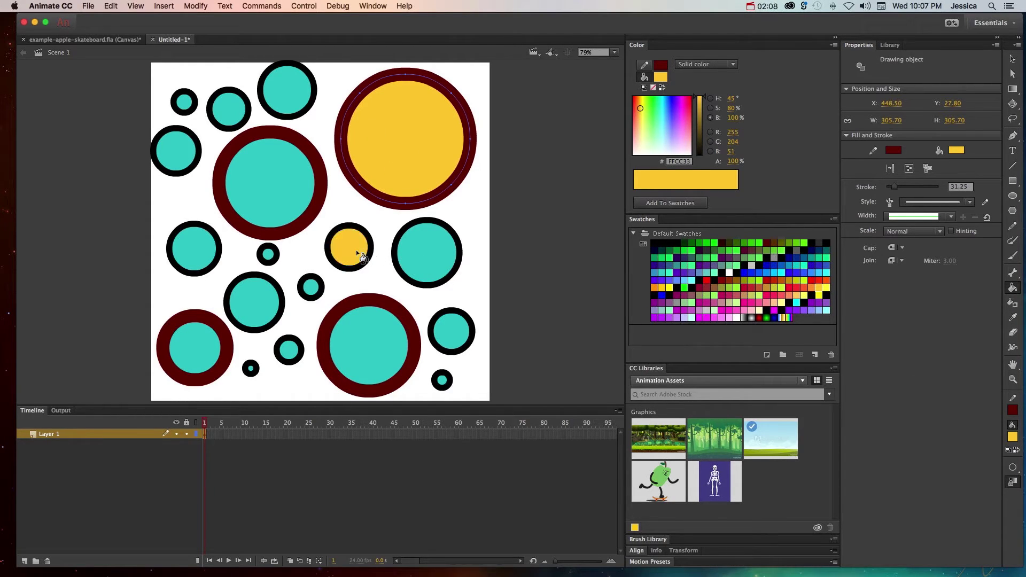
pyautogui.click(370, 342)
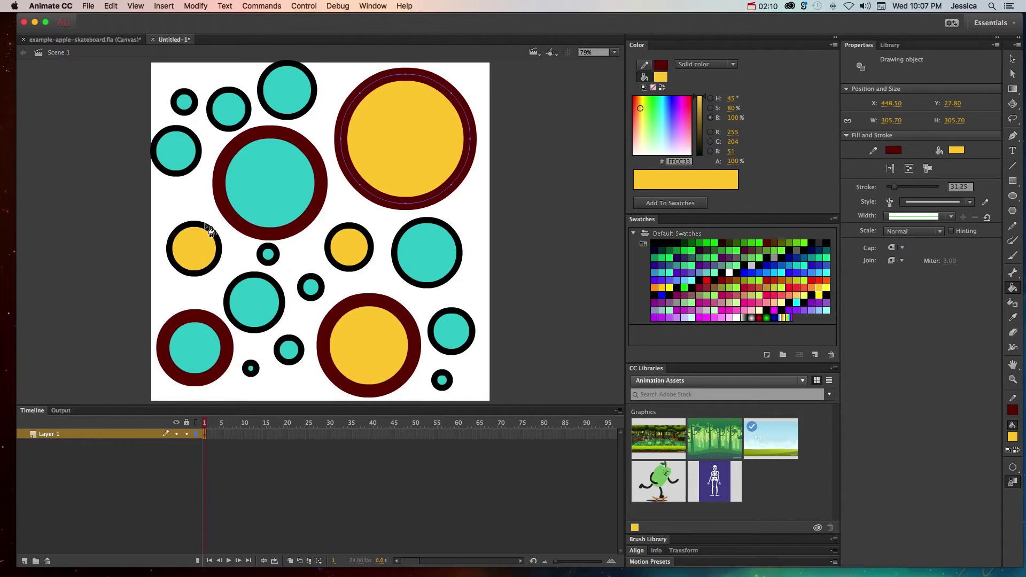
pyautogui.click(229, 105)
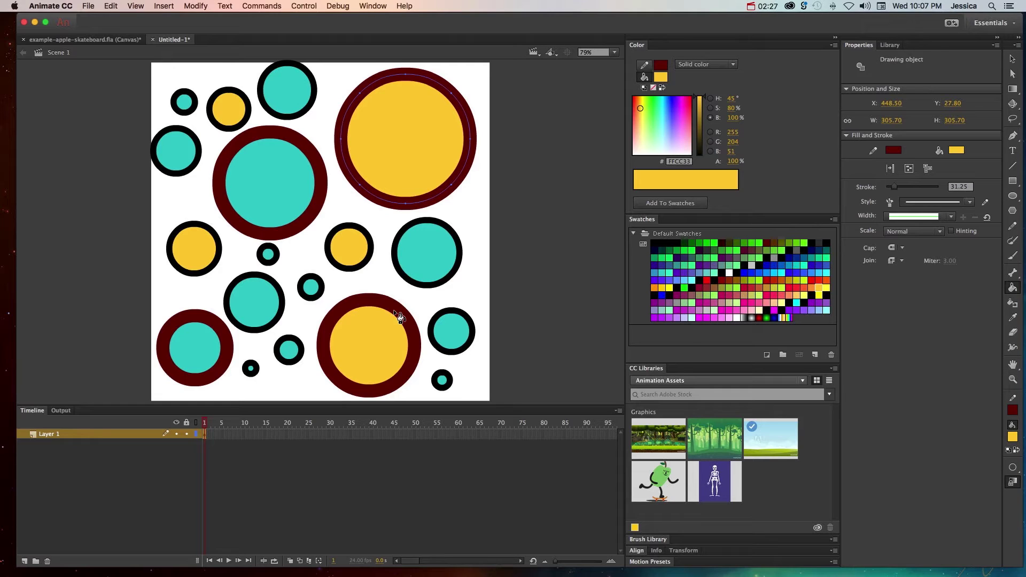
# Step: Undo the red and yellow recolouring, then return to the Selection tool and browse the Window menu
pyautogui.press('super+z')
pyautogui.press('super+z')
pyautogui.press('super+z')
pyautogui.press('super+z')
pyautogui.press('super+z')
pyautogui.press('super+z')
pyautogui.press('super+z')
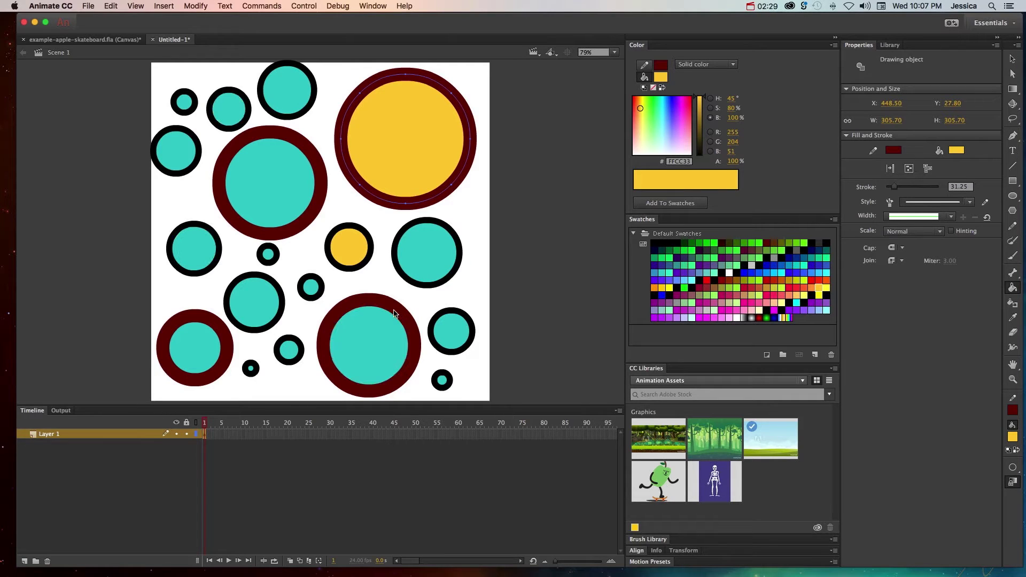
pyautogui.press('super+z')
pyautogui.press('super+z')
pyautogui.press('super+z')
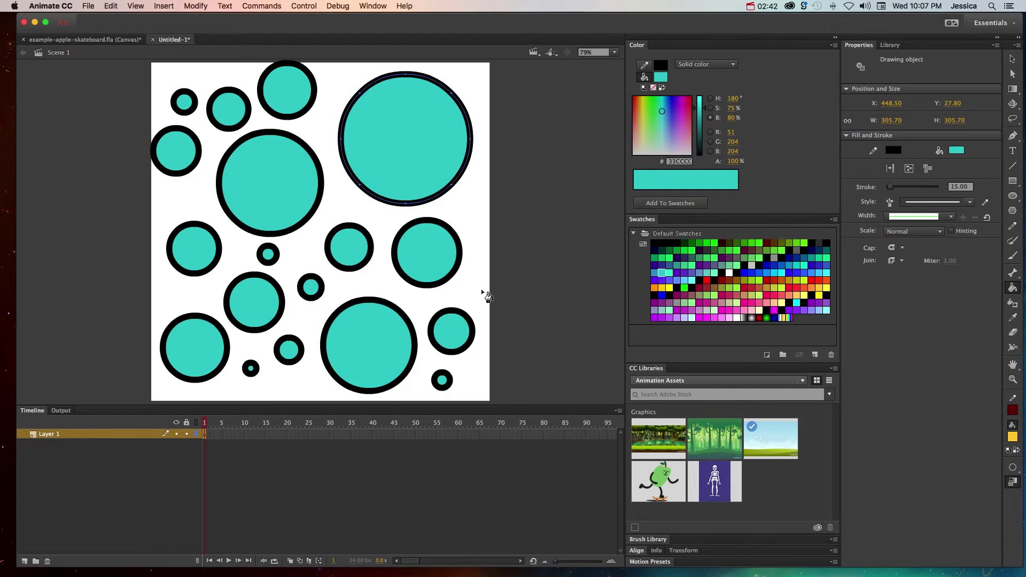
pyautogui.click(1012, 60)
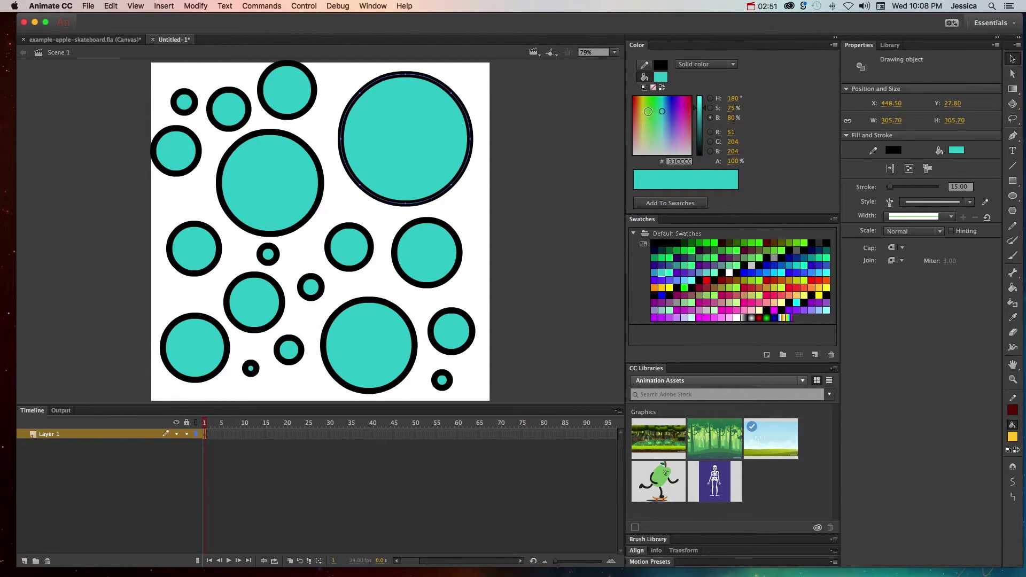
pyautogui.click(366, 6)
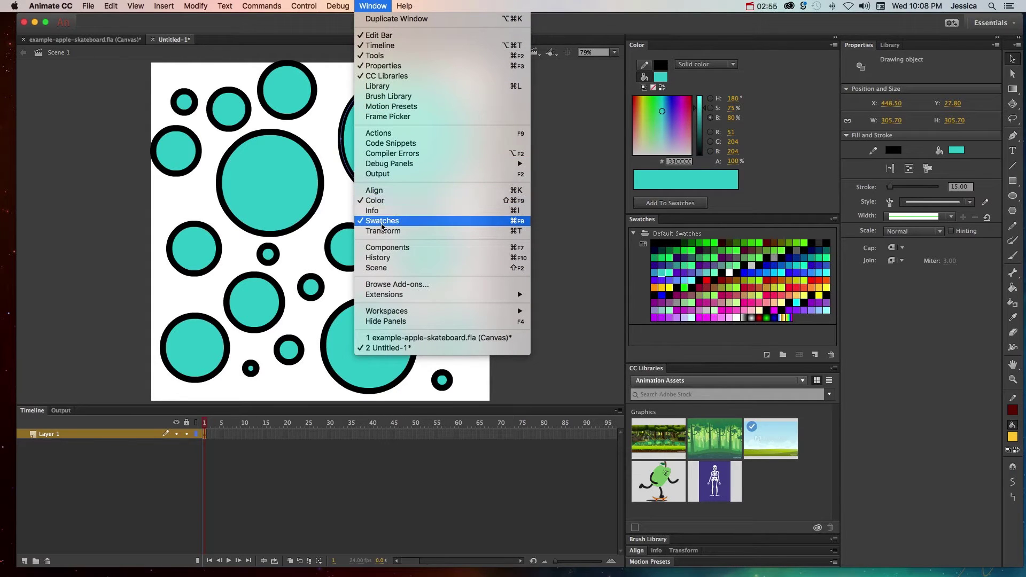
pyautogui.click(751, 140)
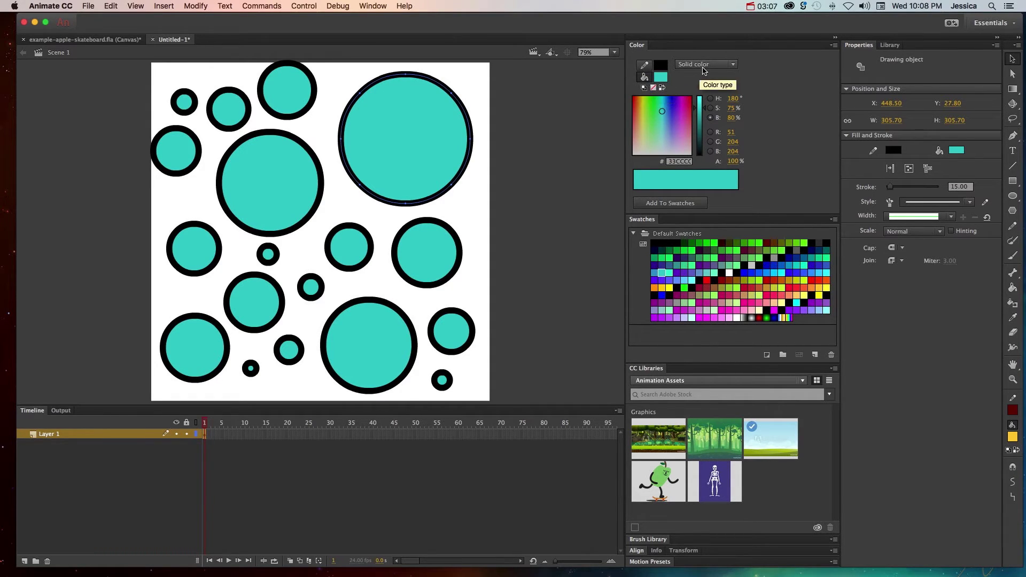
# Step: Make the circle's fill yellow-green and try outline colours from the spectrum
pyautogui.click(674, 111)
pyautogui.click(642, 111)
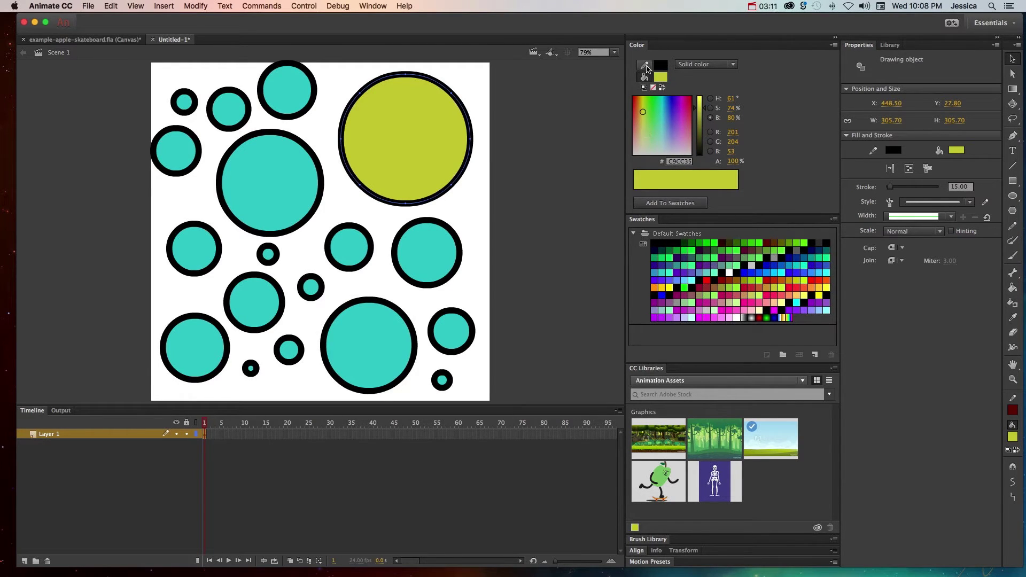
pyautogui.click(645, 67)
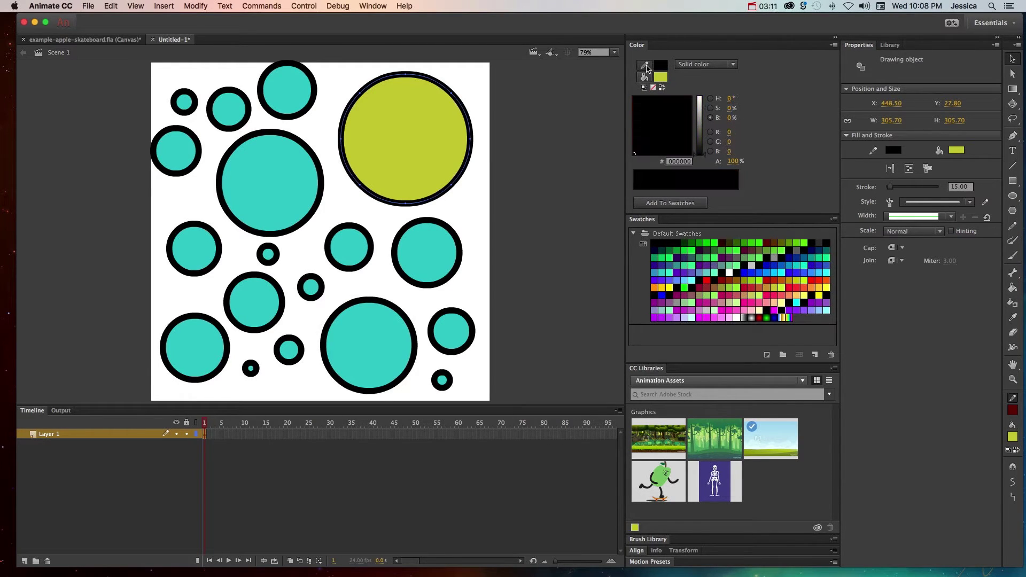
pyautogui.click(700, 126)
pyautogui.click(674, 113)
pyautogui.click(656, 115)
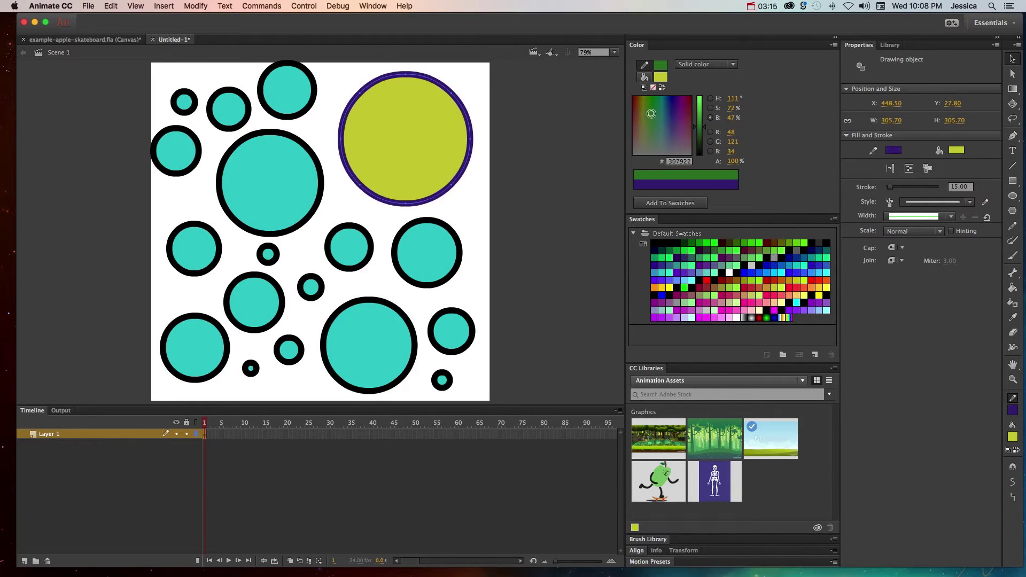
pyautogui.moveTo(647, 116)
pyautogui.mouseDown()
pyautogui.moveTo(645, 128)
pyautogui.moveTo(666, 109)
pyautogui.mouseUp()
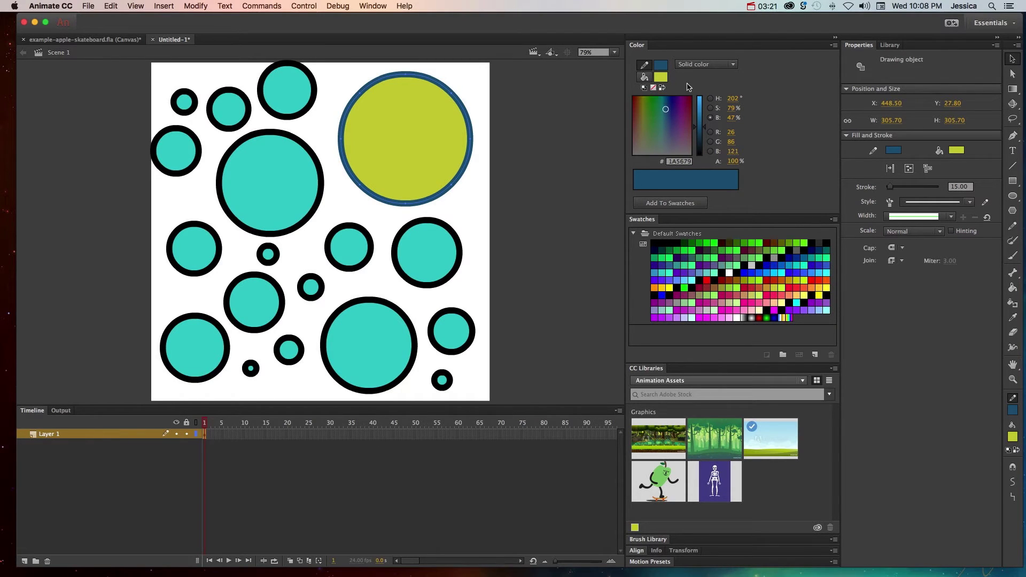
# Step: Refine the outline through hue, saturation and brightness modes into a dark purple
pyautogui.moveTo(697, 123); pyautogui.dragTo(700, 110)
pyautogui.click(710, 98)
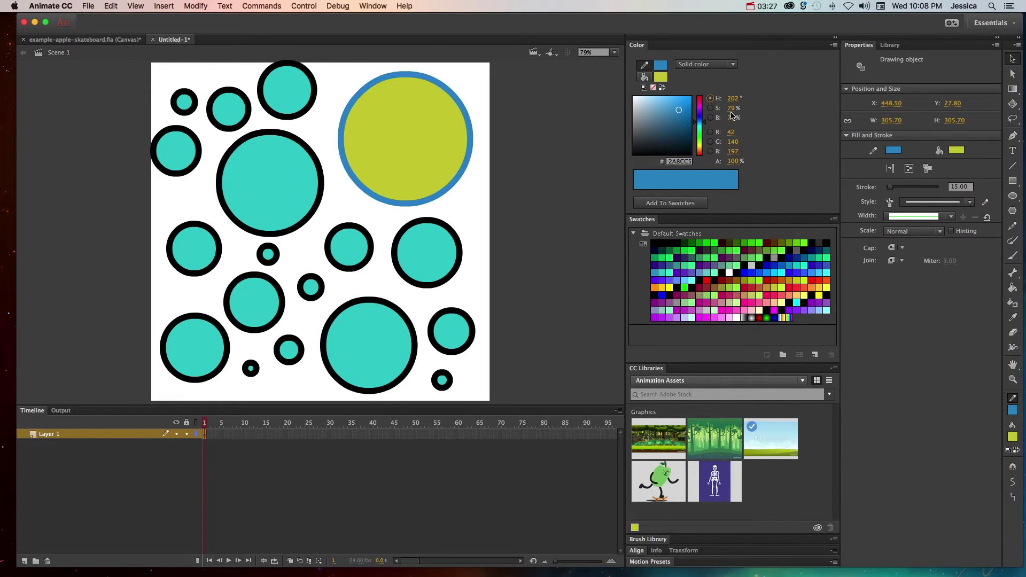
pyautogui.click(711, 108)
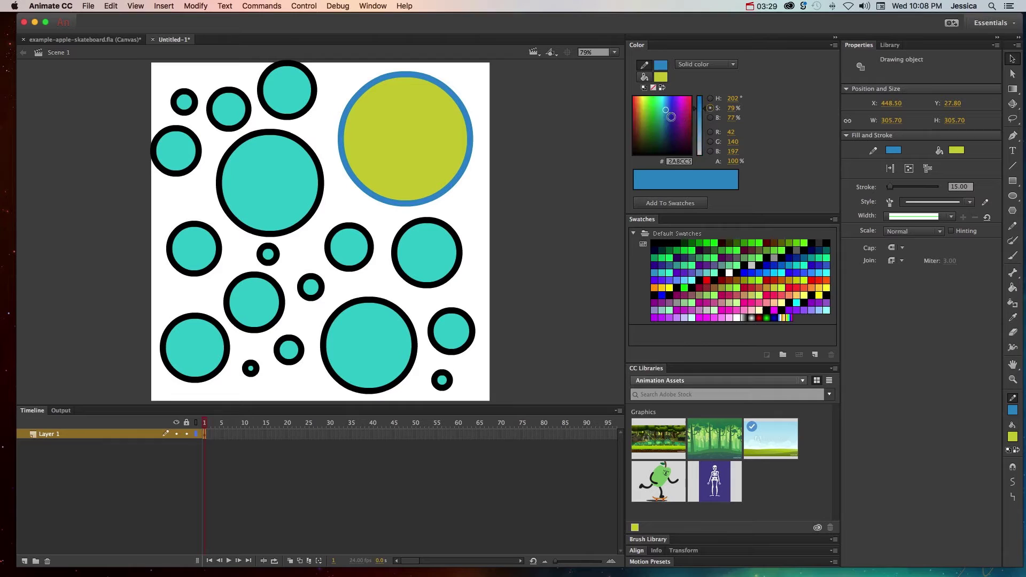
pyautogui.moveTo(670, 117)
pyautogui.mouseDown()
pyautogui.moveTo(668, 138)
pyautogui.moveTo(666, 115)
pyautogui.mouseUp()
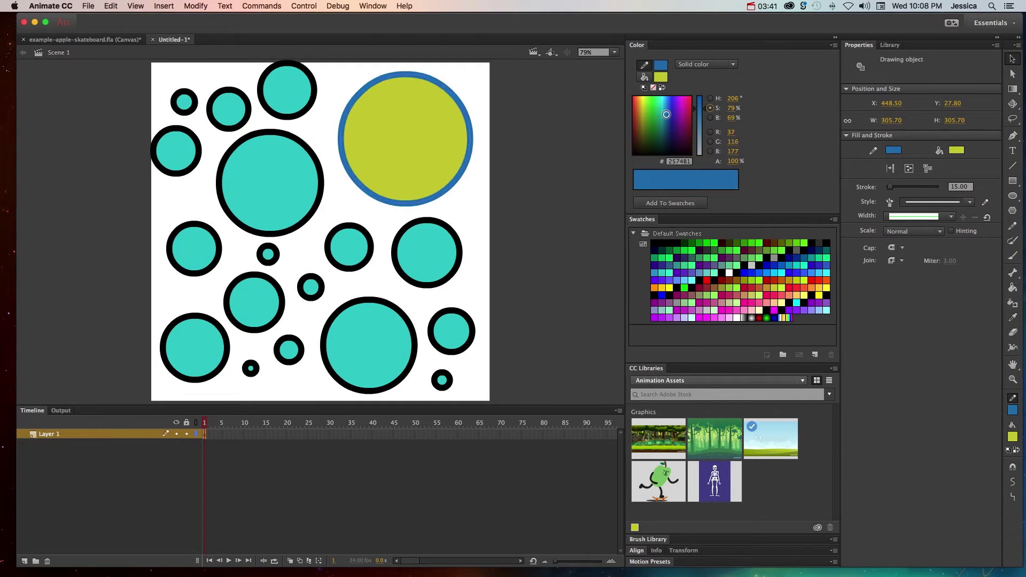
pyautogui.click(710, 117)
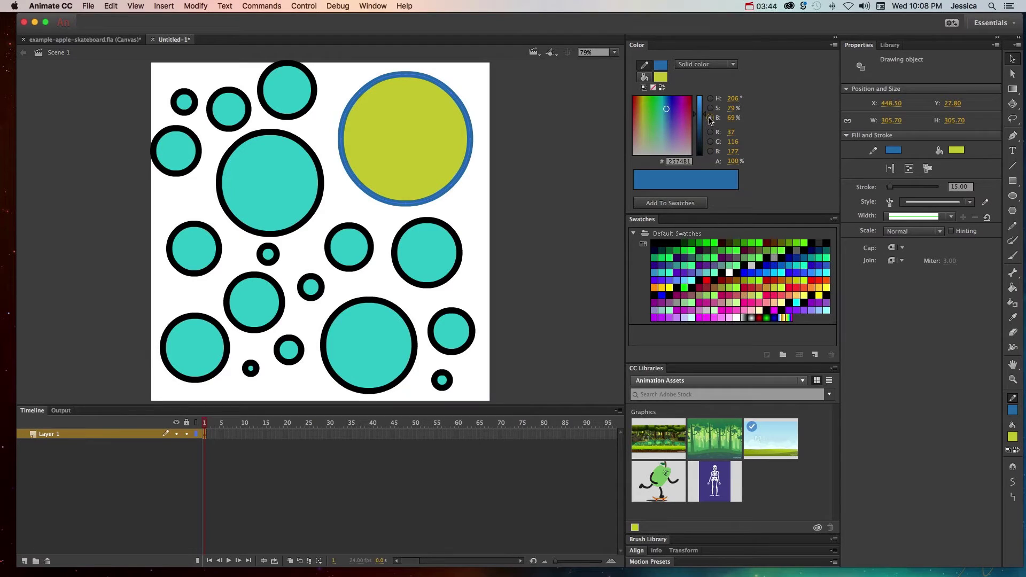
pyautogui.click(680, 123)
pyautogui.moveTo(705, 119)
pyautogui.mouseDown()
pyautogui.moveTo(705, 132)
pyautogui.moveTo(704, 107)
pyautogui.mouseUp()
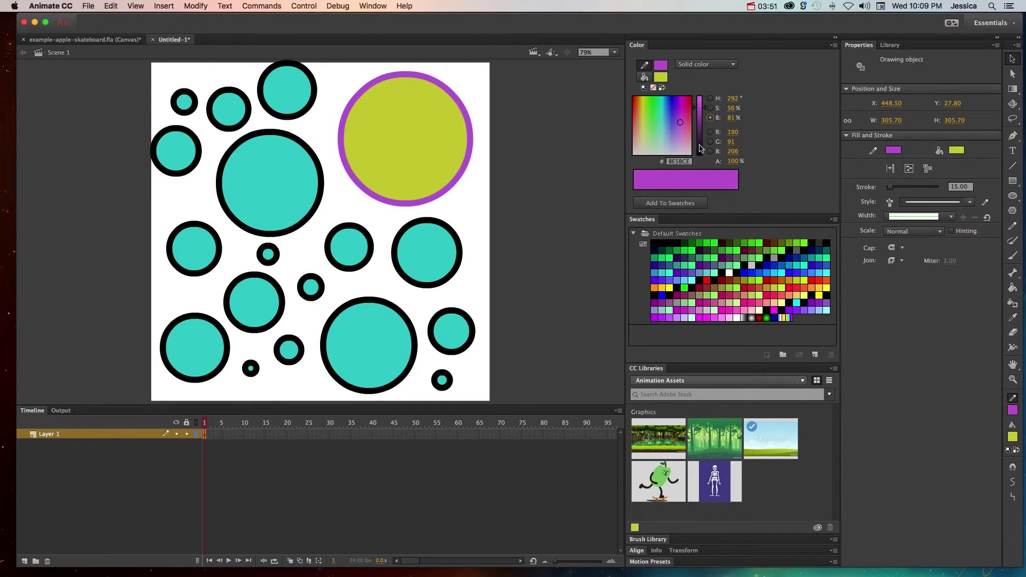
# Step: Change the circle's fill to dark navy #0F0F63
pyautogui.click(644, 77)
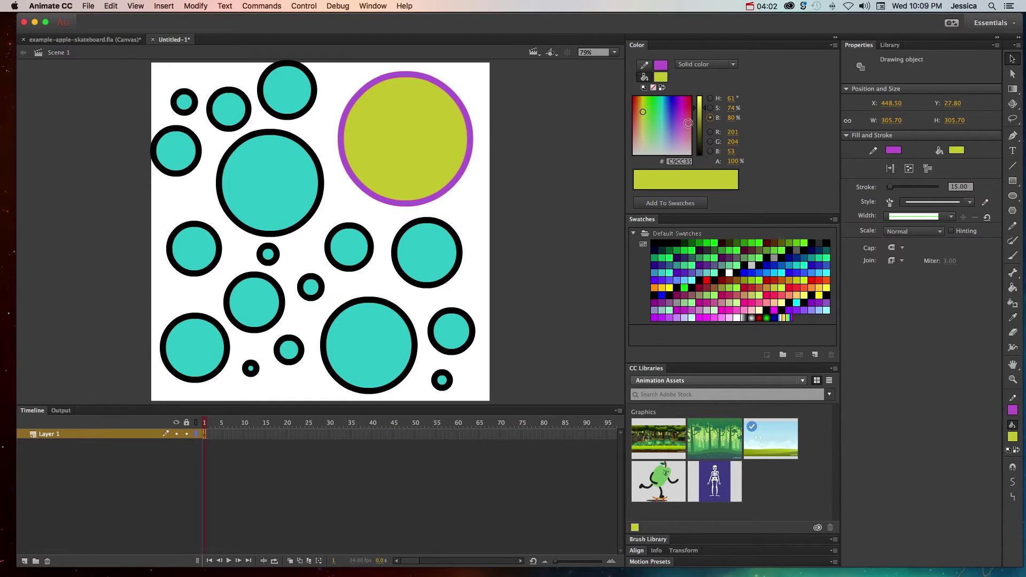
pyautogui.moveTo(678, 115); pyautogui.dragTo(671, 106)
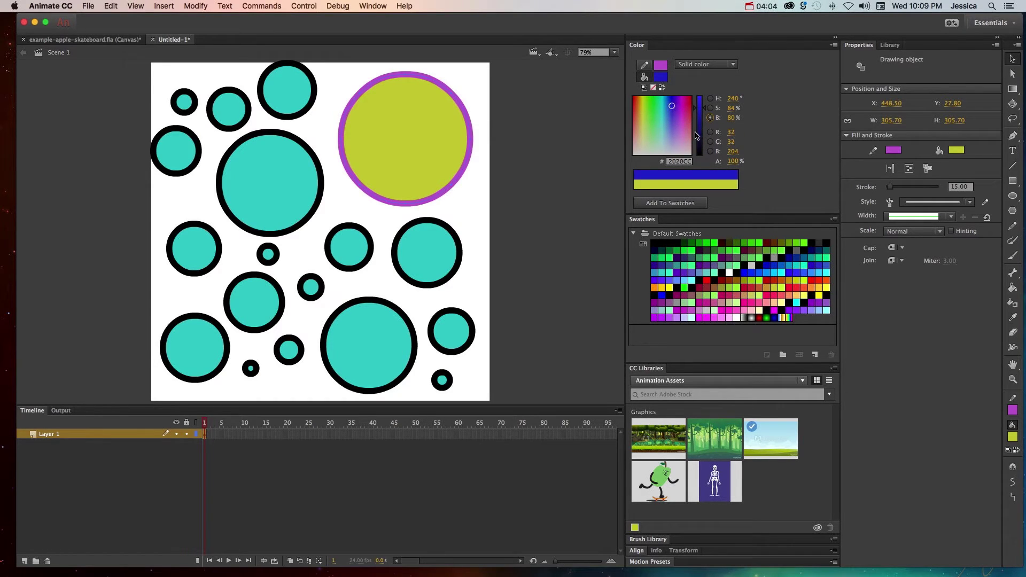
pyautogui.click(697, 134)
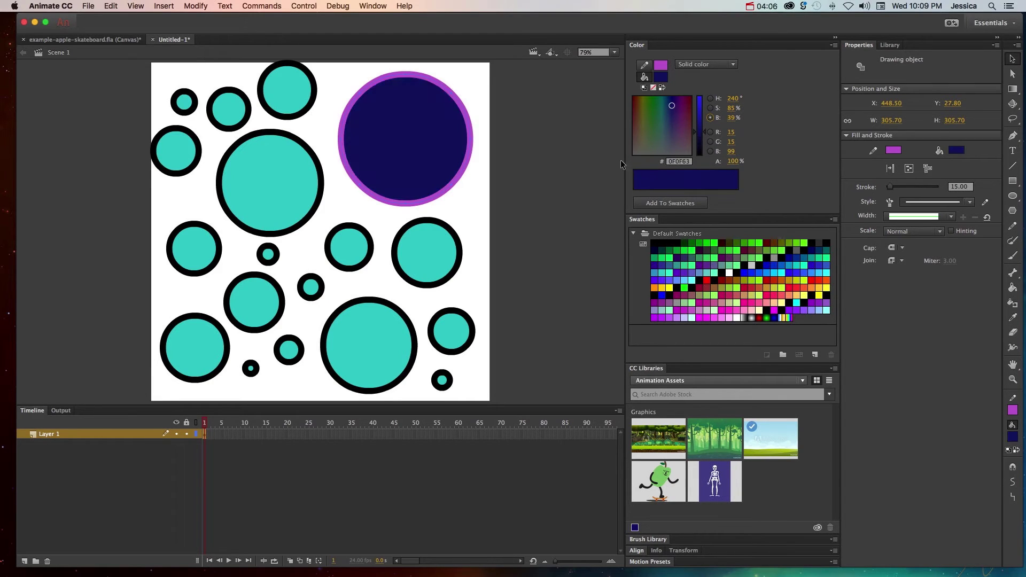
# Step: Move the navy circle down over a teal circle and bring it to the front
pyautogui.moveTo(452, 136); pyautogui.dragTo(446, 194)
pyautogui.rightClick(450, 201)
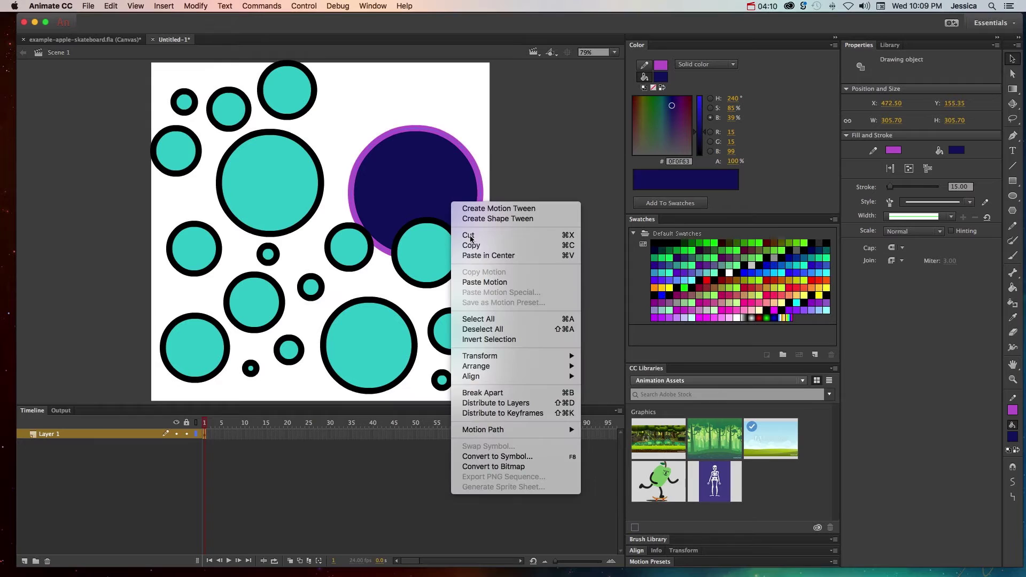
pyautogui.moveTo(537, 369)
pyautogui.click(607, 368)
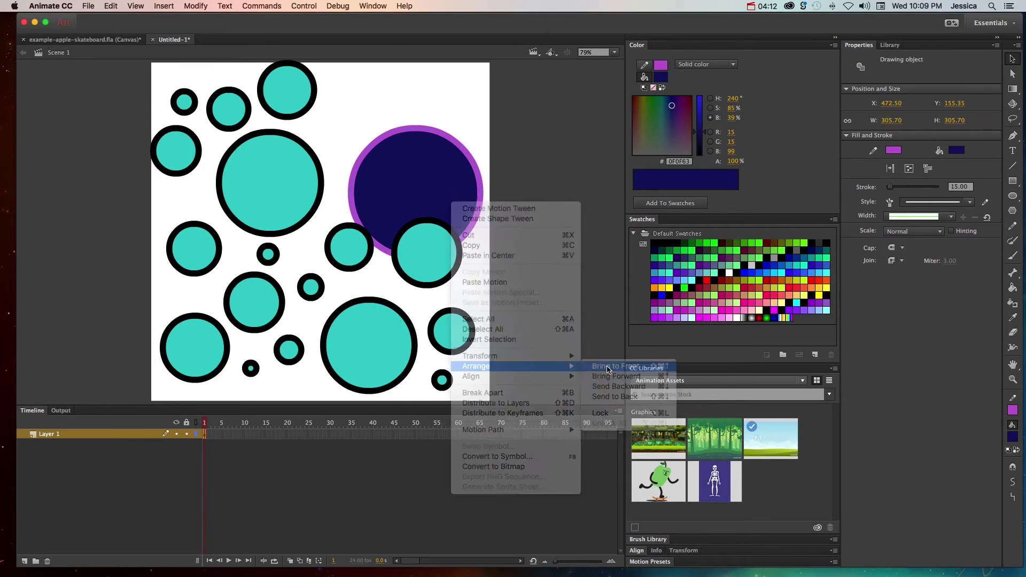
# Step: Lower the fill alpha to 77%
pyautogui.click(731, 161)
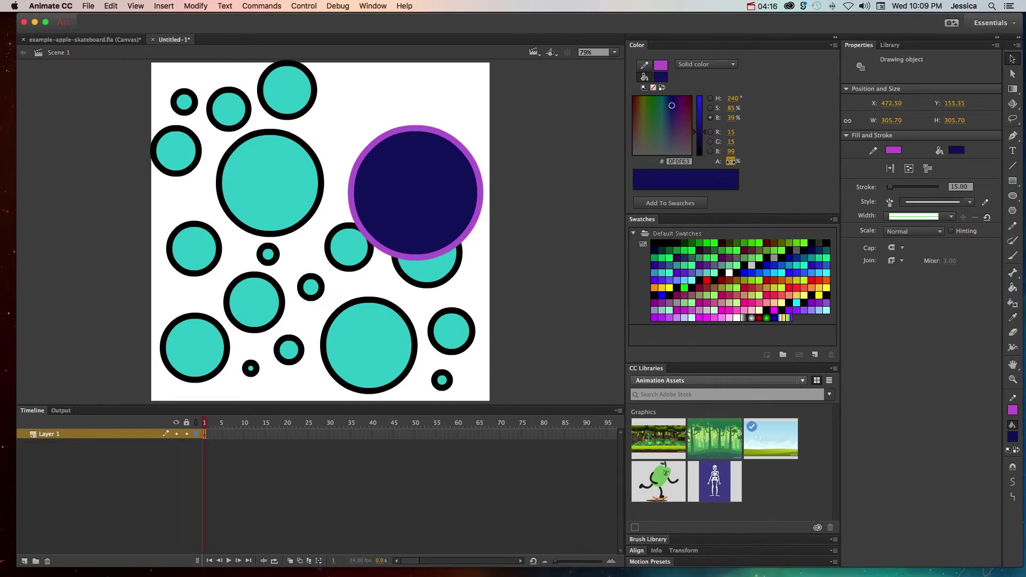
pyautogui.write('83')
pyautogui.press('Return')
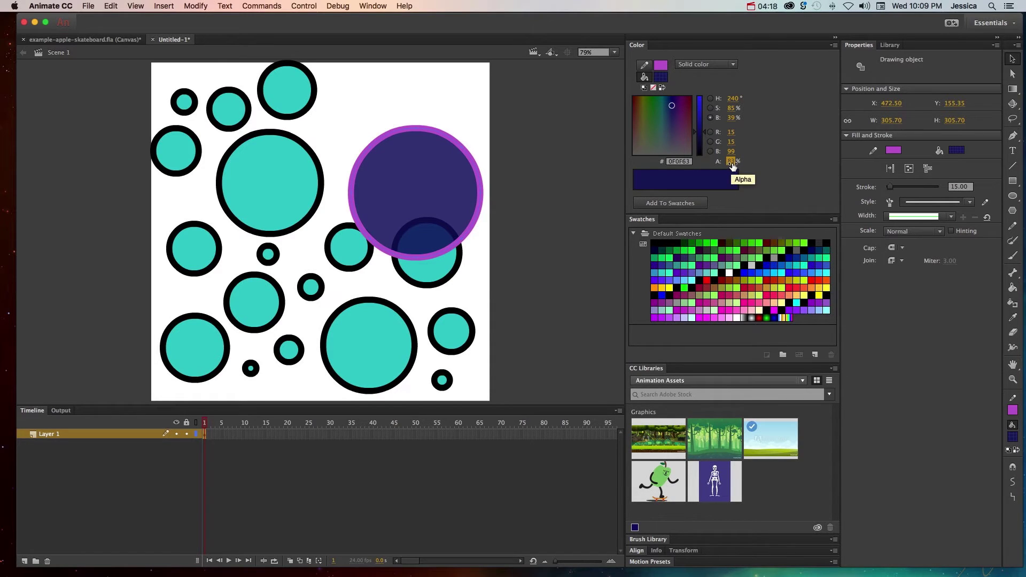
pyautogui.moveTo(728, 163); pyautogui.dragTo(620, 172)
pyautogui.click(556, 197)
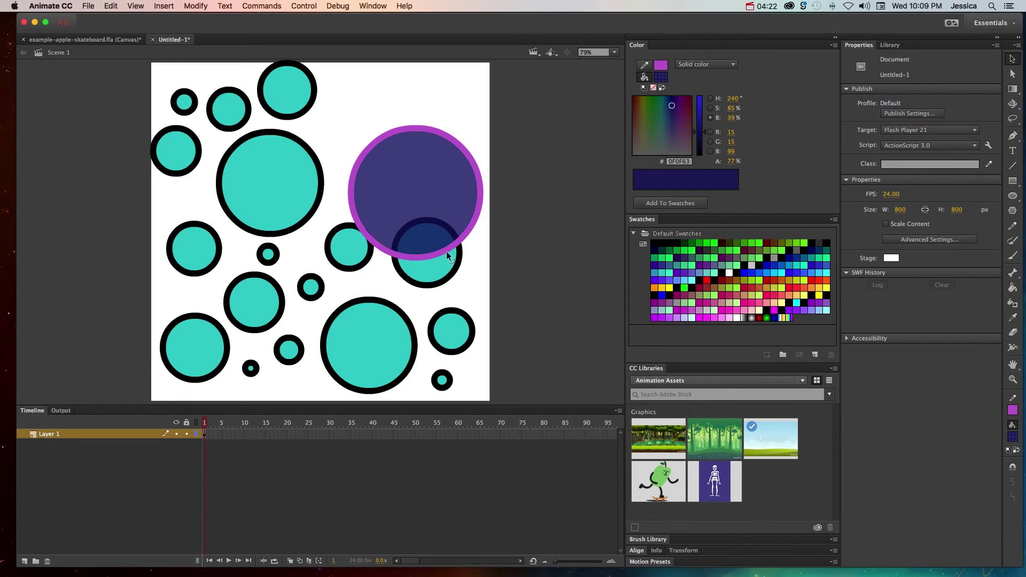
# Step: Lower the purple outline's alpha to 77% as well
pyautogui.click(644, 65)
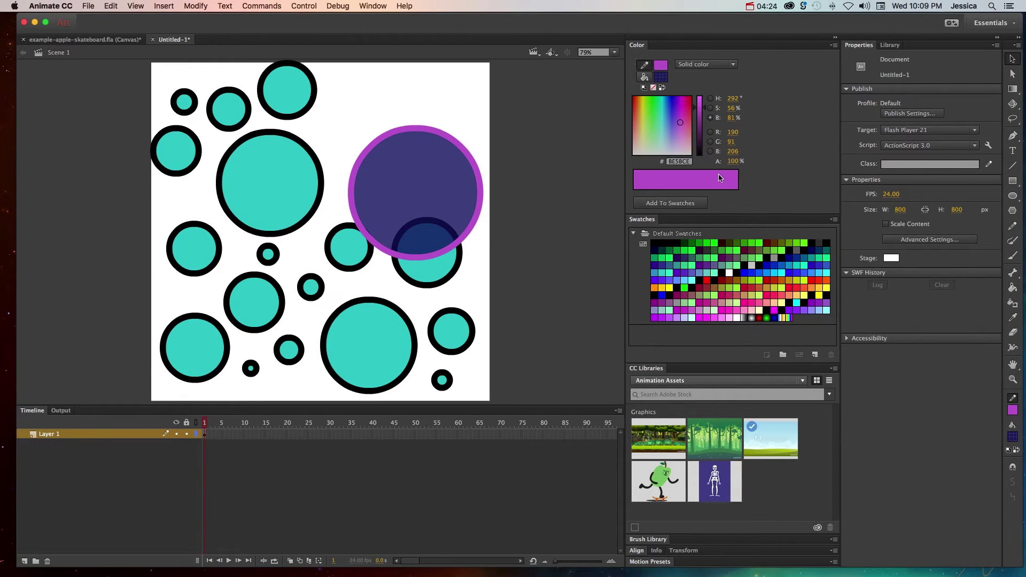
pyautogui.moveTo(731, 162); pyautogui.dragTo(716, 166)
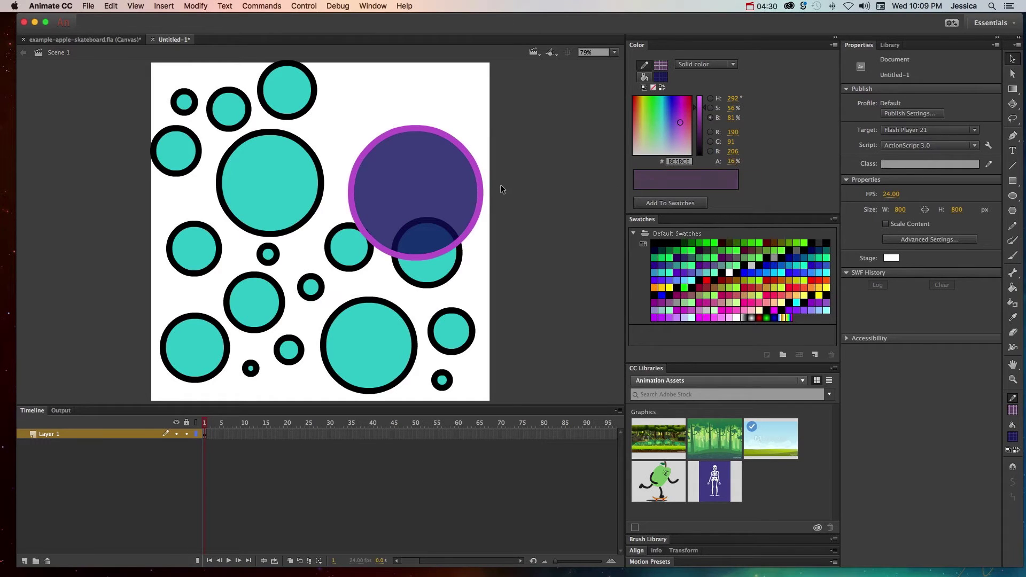
pyautogui.click(470, 183)
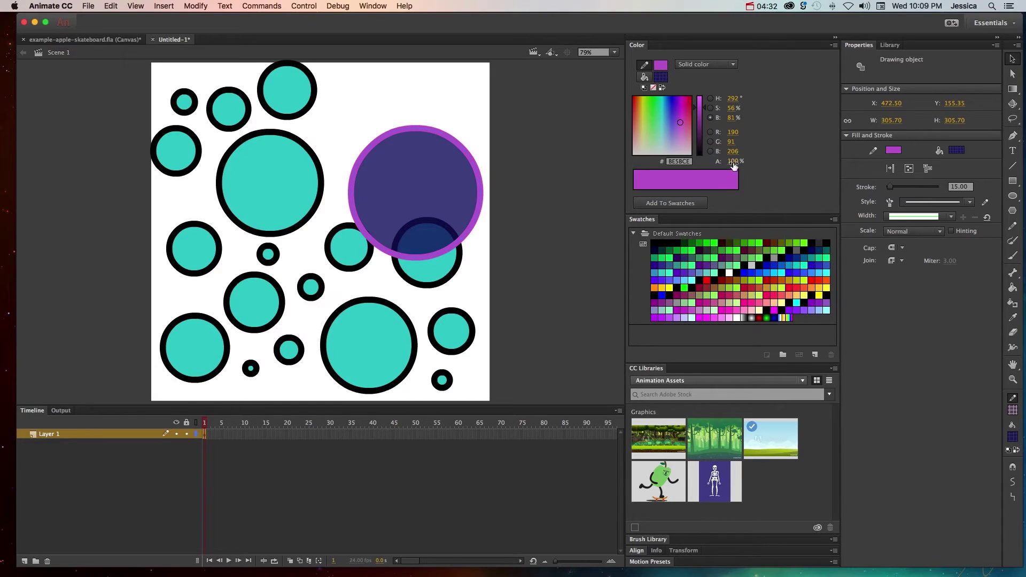
pyautogui.moveTo(734, 166); pyautogui.dragTo(729, 163)
pyautogui.click(555, 241)
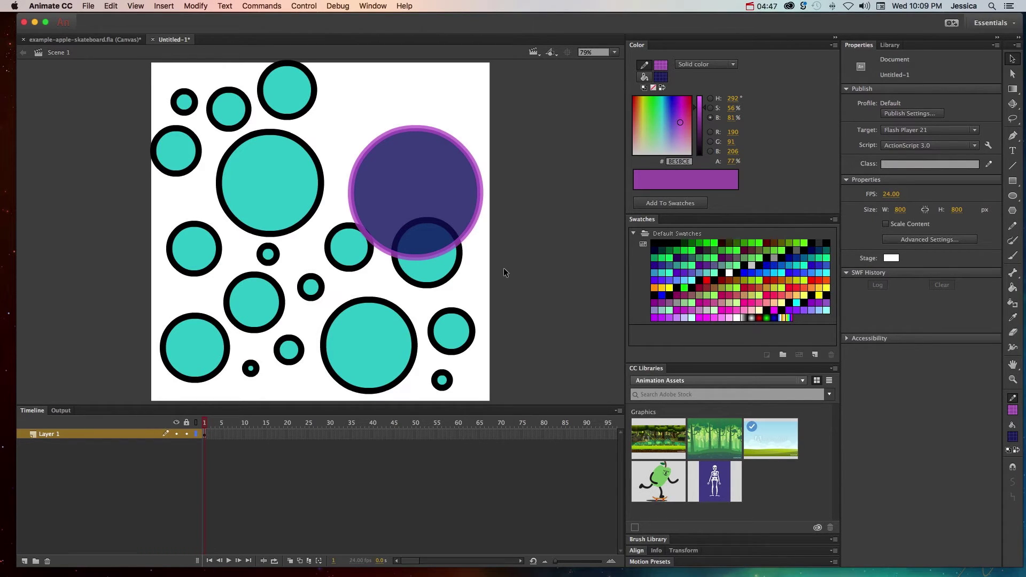
pyautogui.click(443, 202)
# Step: Move the circle back to the top right and set outline and fill alpha to 100%
pyautogui.moveTo(437, 191); pyautogui.dragTo(434, 142)
pyautogui.click(523, 171)
pyautogui.click(426, 153)
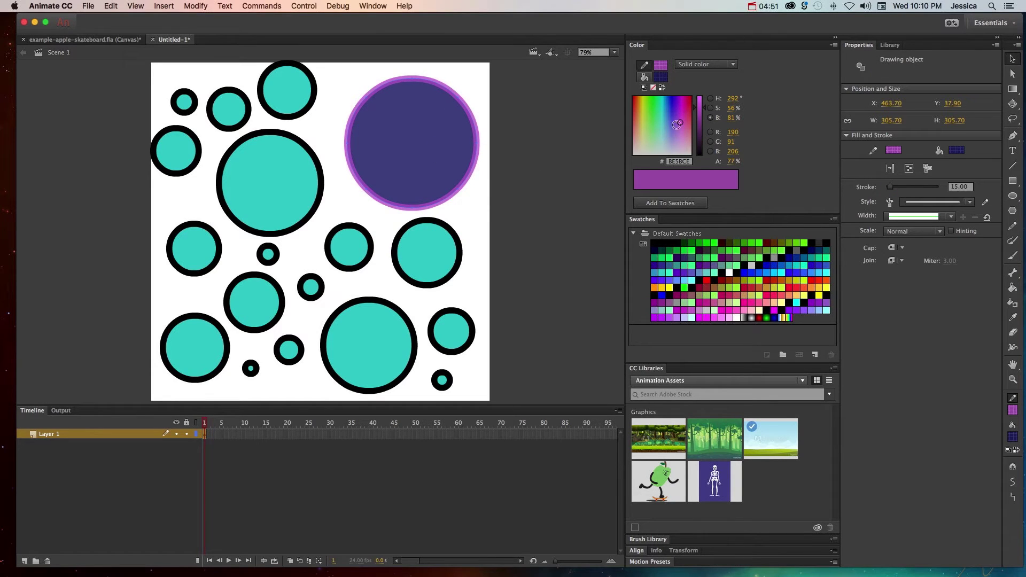
pyautogui.click(731, 161)
pyautogui.write('100')
pyautogui.press('Return')
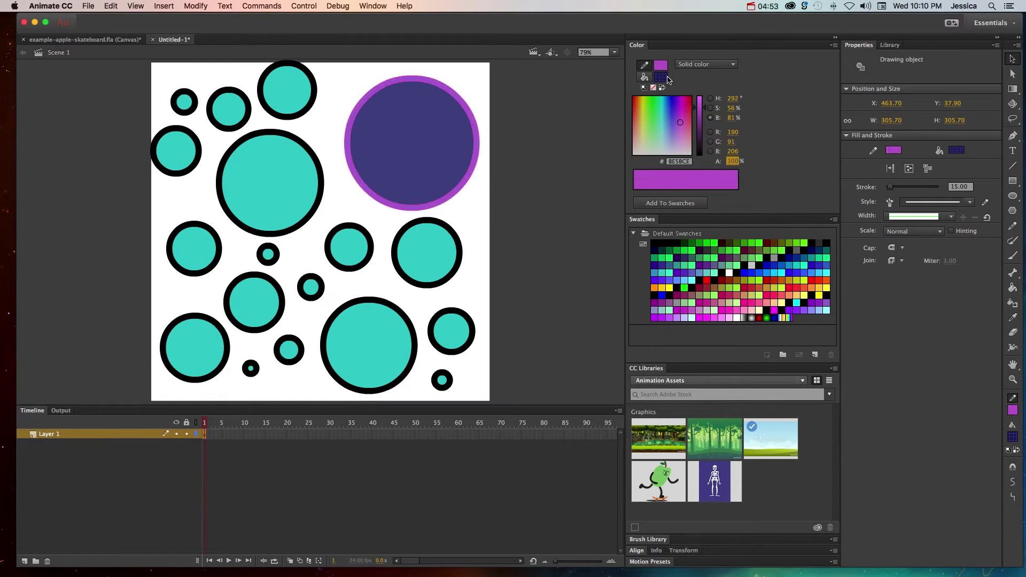
pyautogui.click(661, 78)
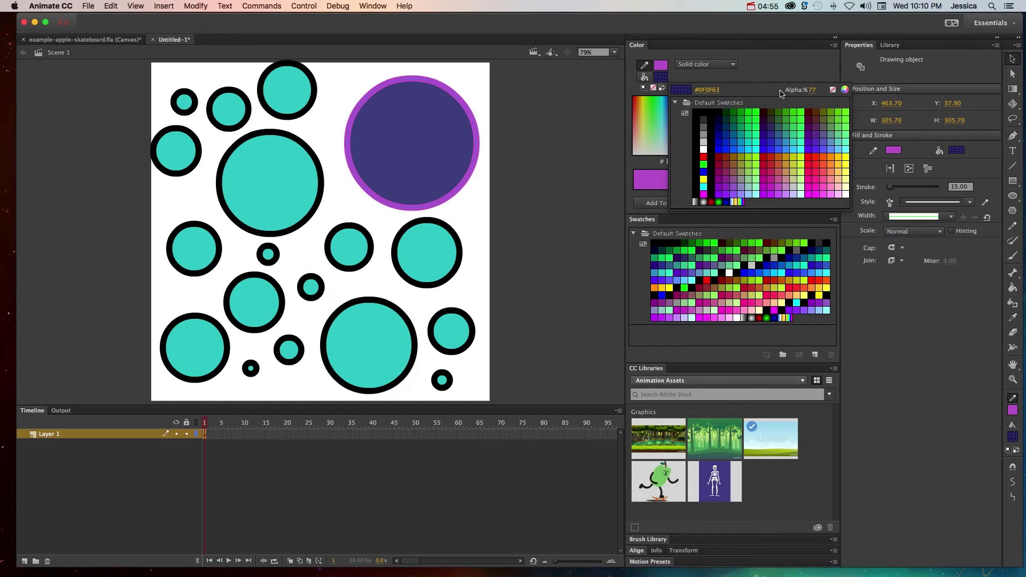
pyautogui.moveTo(813, 90); pyautogui.dragTo(847, 89)
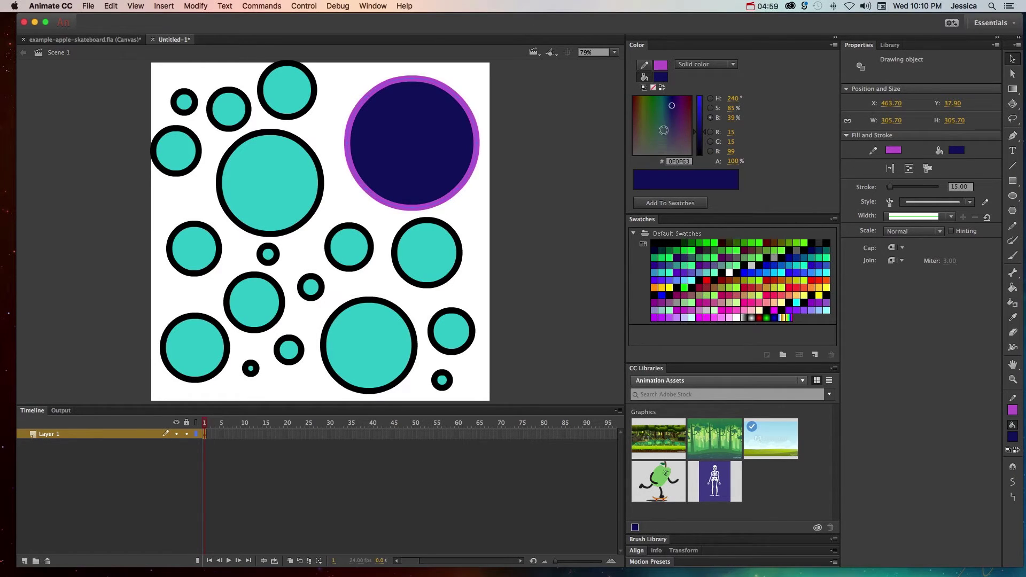
# Step: Swap colours to a purple fill with navy outline and thicken the stroke to 39.80
pyautogui.click(662, 88)
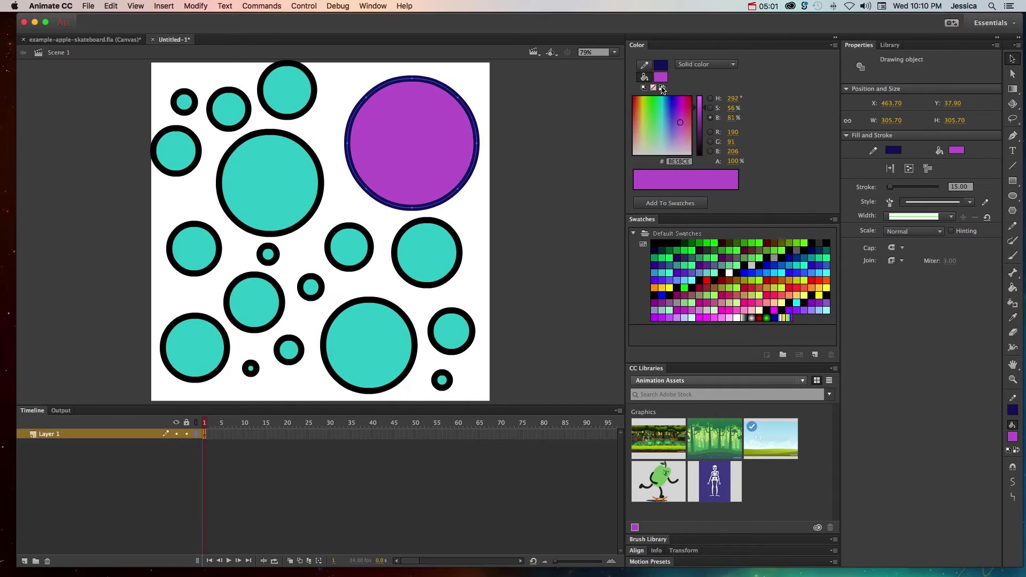
pyautogui.click(662, 88)
pyautogui.click(662, 88)
pyautogui.click(662, 88)
pyautogui.click(661, 89)
pyautogui.click(662, 88)
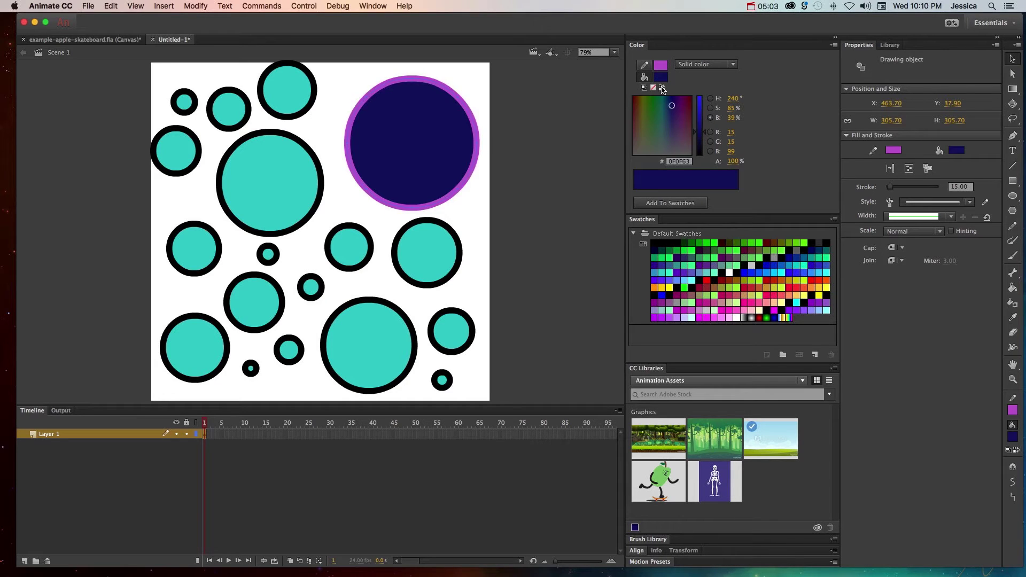
pyautogui.click(662, 88)
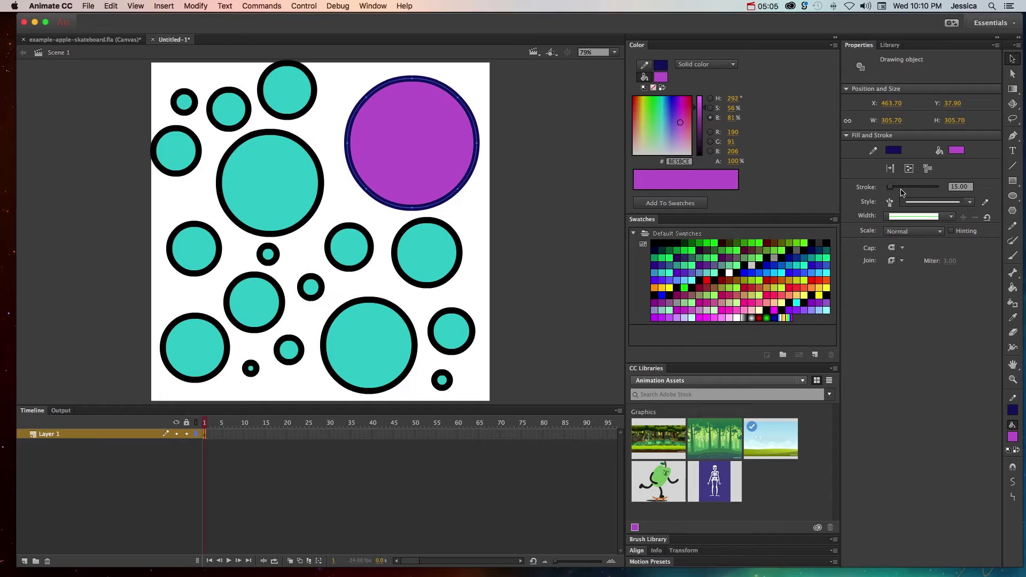
pyautogui.moveTo(890, 186); pyautogui.dragTo(901, 191)
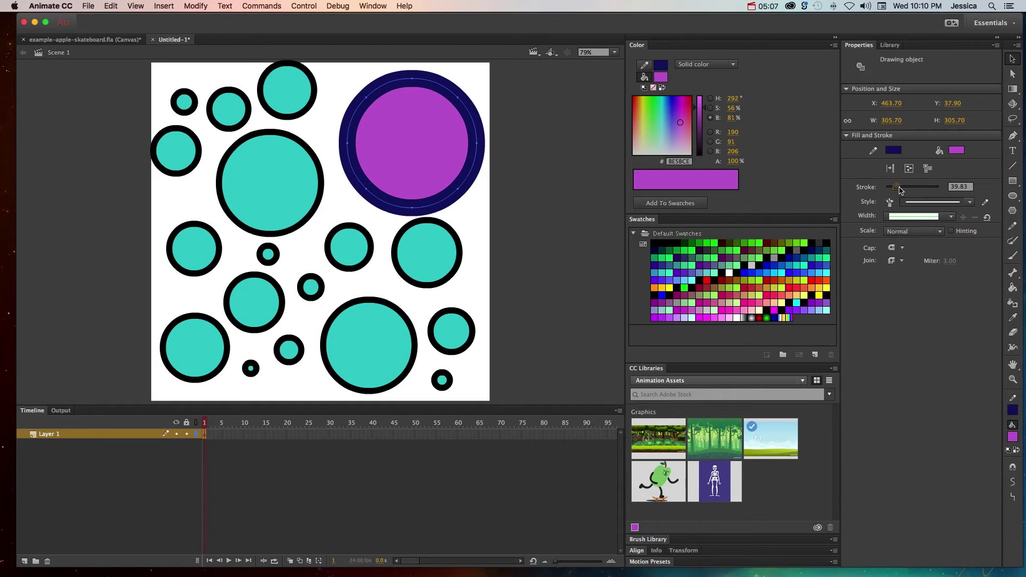
pyautogui.click(663, 89)
pyautogui.click(662, 89)
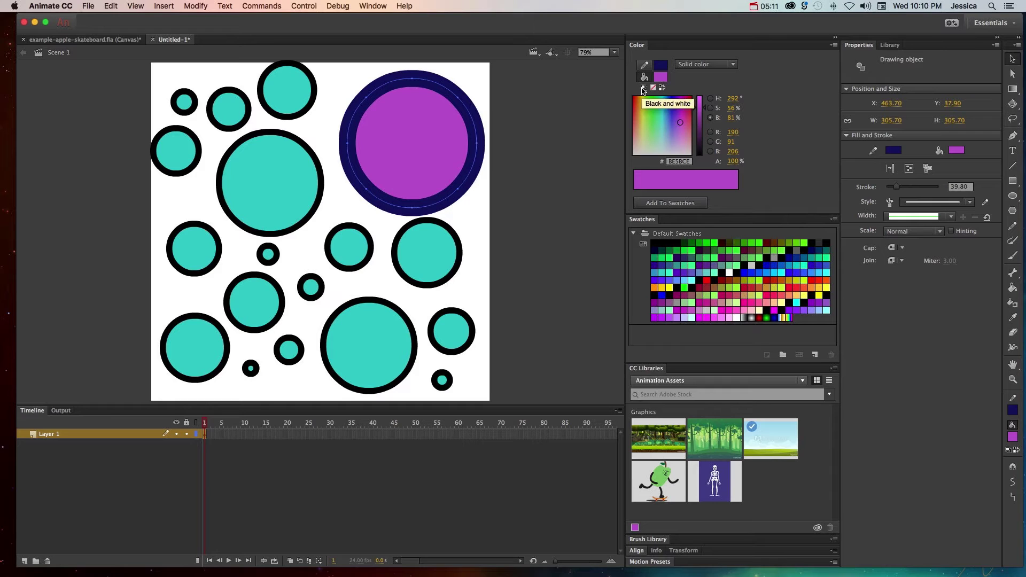
# Step: Test default colours, swapping and no-colour, then undo back to purple fill with navy outline
pyautogui.click(642, 88)
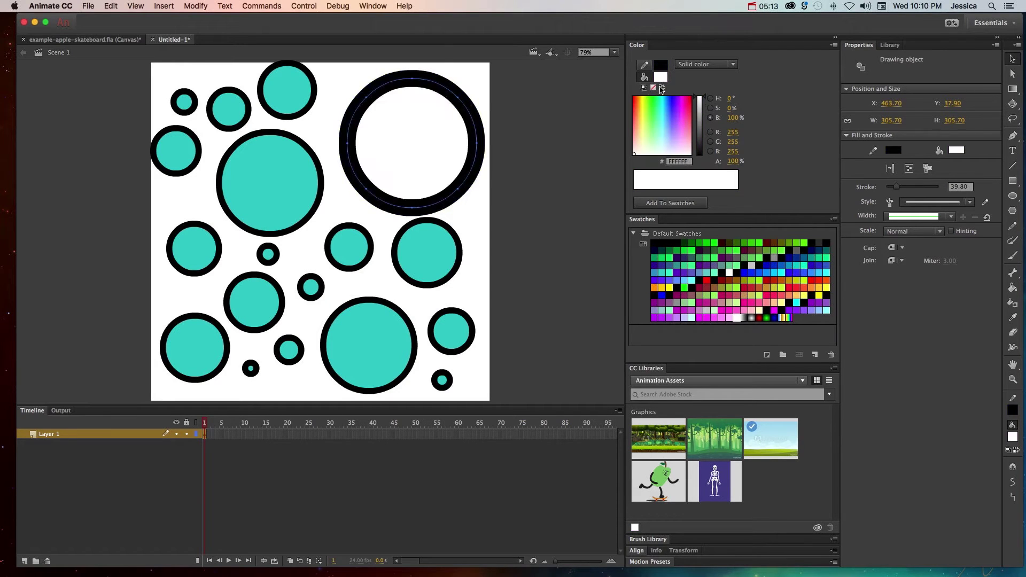
pyautogui.click(662, 87)
pyautogui.click(662, 88)
pyautogui.click(662, 88)
pyautogui.click(662, 88)
pyautogui.click(654, 88)
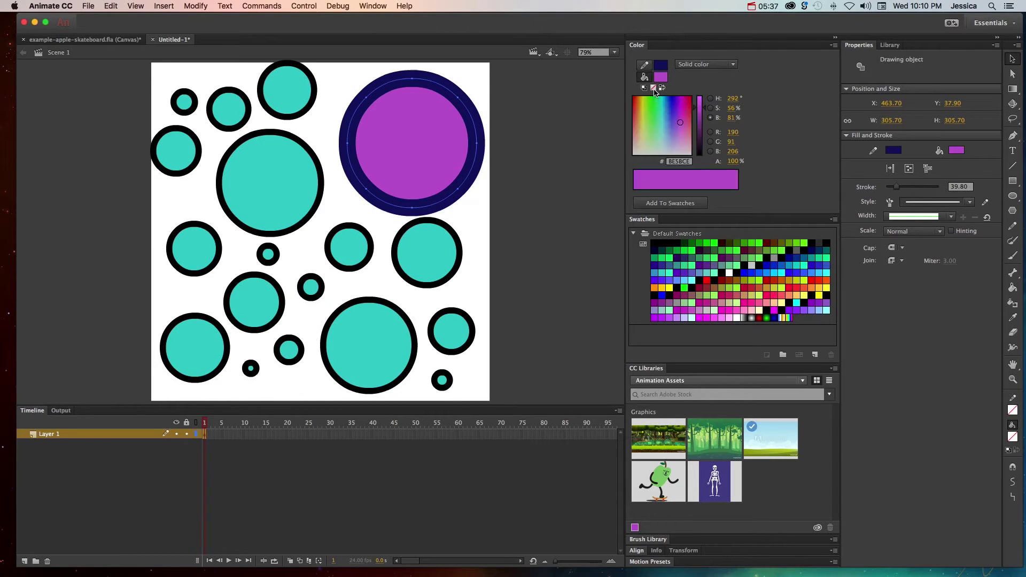
pyautogui.click(653, 88)
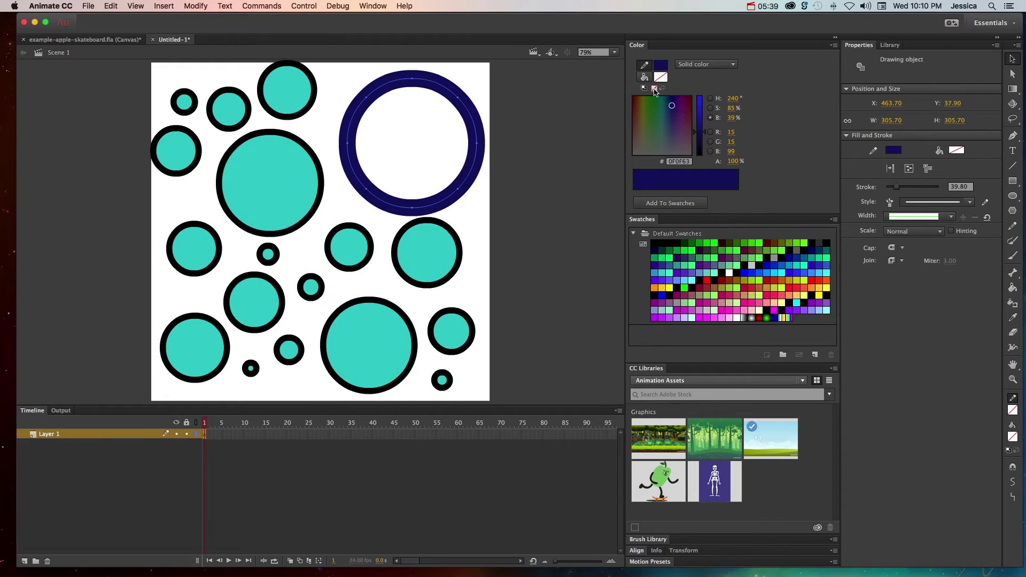
pyautogui.click(654, 89)
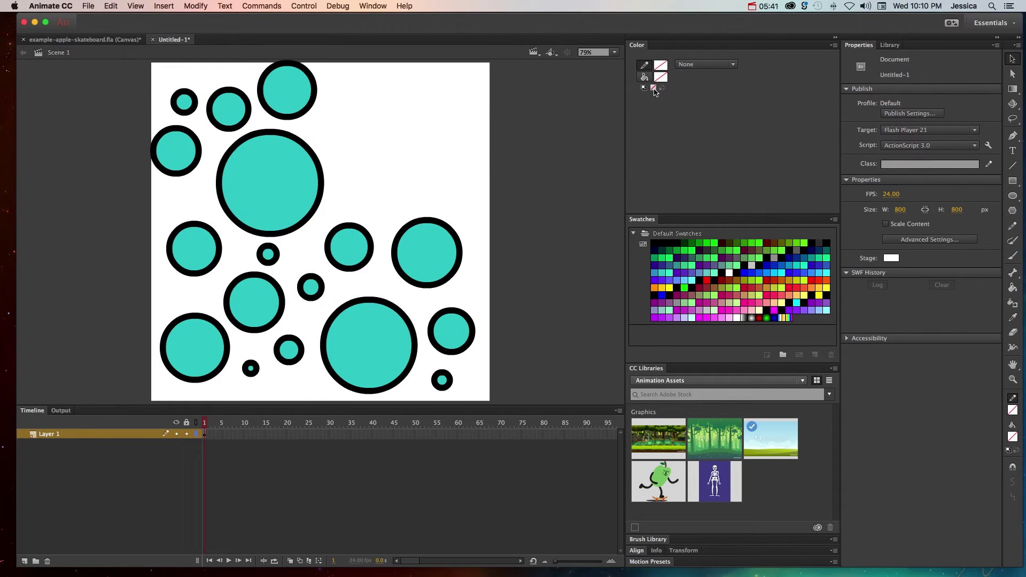
pyautogui.press('super+z')
pyautogui.press('super+z')
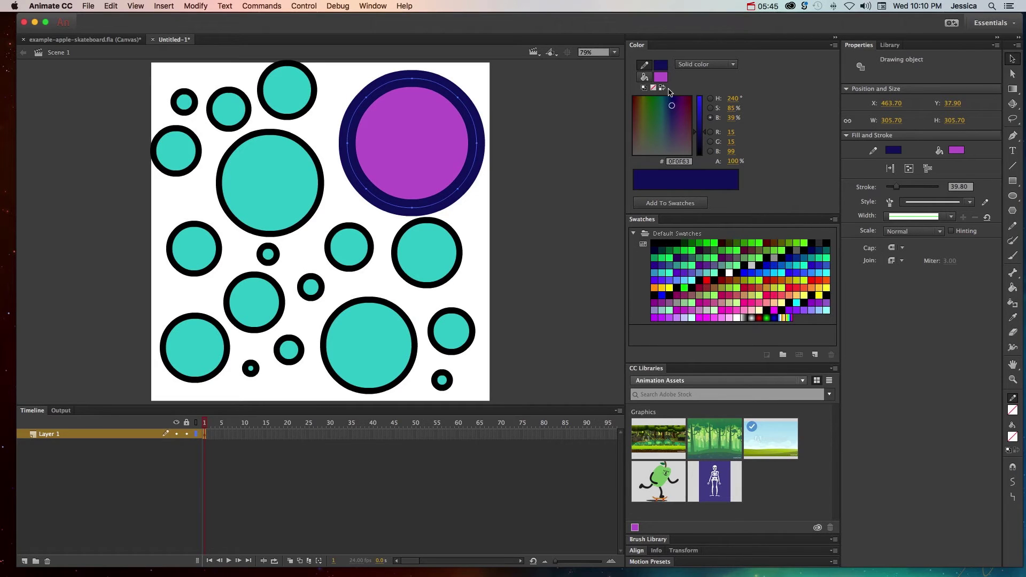
# Step: Adjust the outline colour in the colour field and set its hex to 633E53
pyautogui.moveTo(676, 107)
pyautogui.mouseDown()
pyautogui.moveTo(677, 119)
pyautogui.moveTo(641, 117)
pyautogui.moveTo(685, 133)
pyautogui.mouseUp()
pyautogui.click(669, 161)
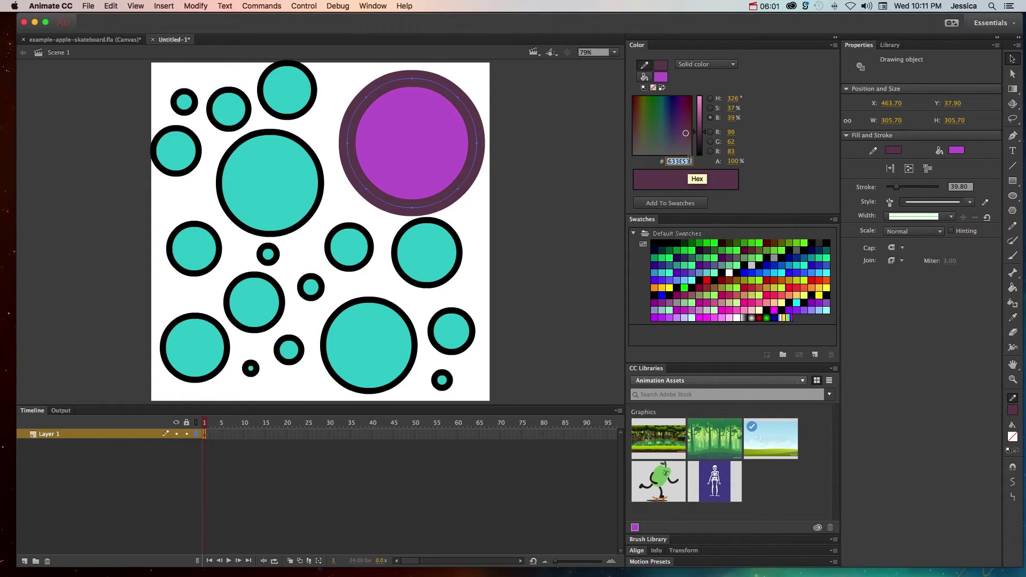
pyautogui.click(661, 77)
pyautogui.click(661, 78)
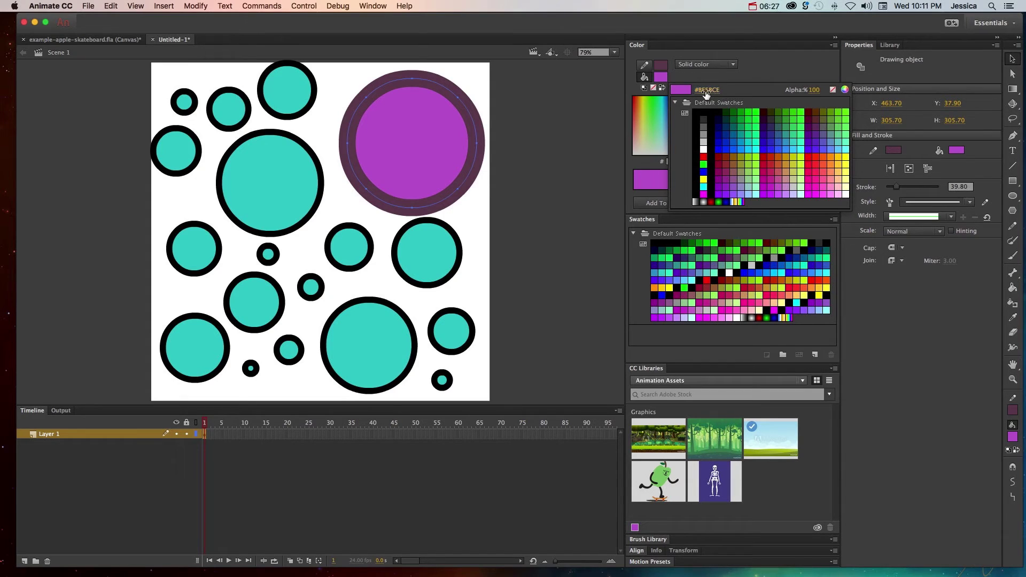
# Step: Darken the fill to deep purple at 24% brightness and make the outline teal #00CCCC
pyautogui.click(844, 93)
pyautogui.moveTo(450, 311); pyautogui.dragTo(498, 197)
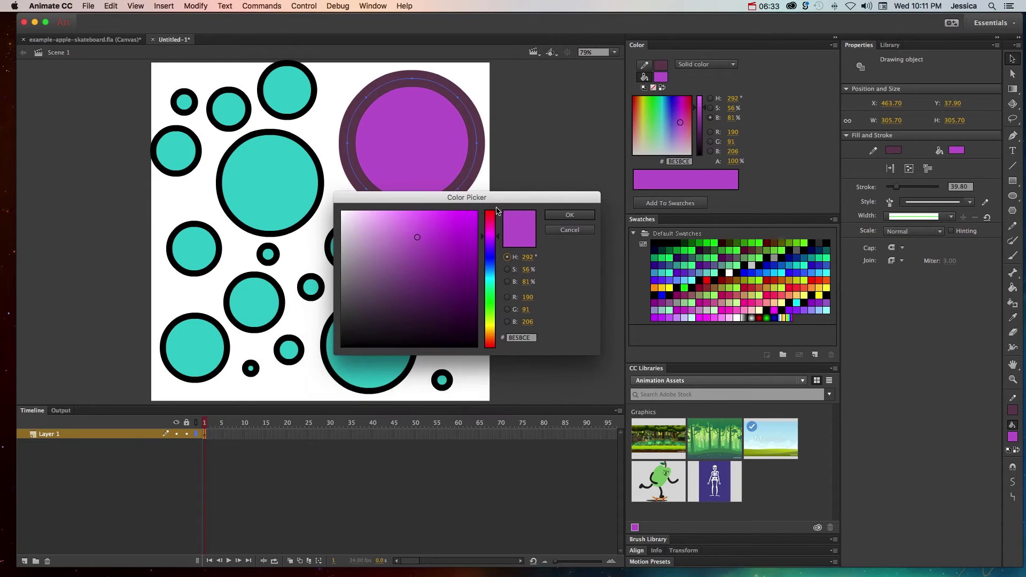
pyautogui.click(576, 230)
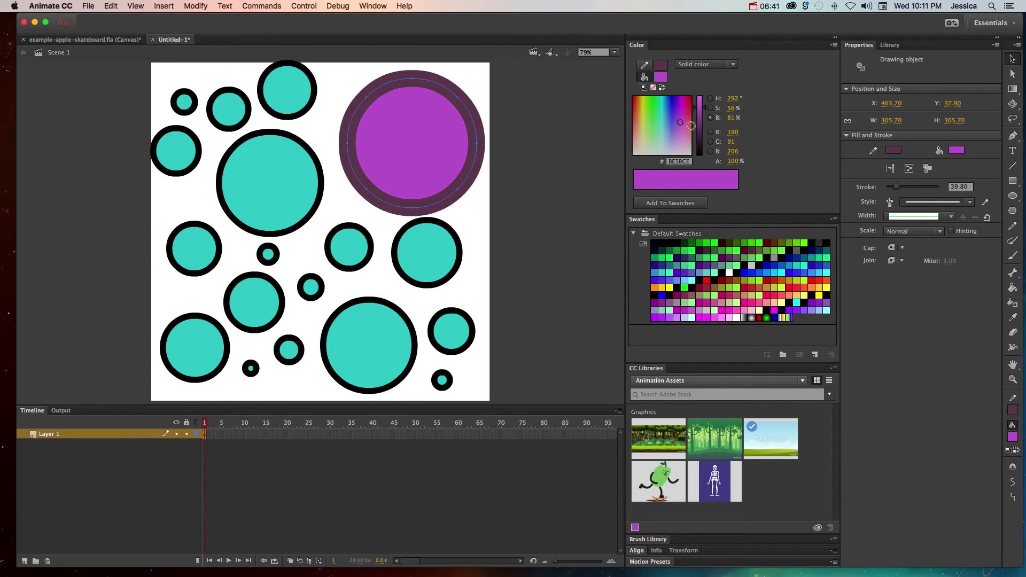
pyautogui.moveTo(700, 134); pyautogui.dragTo(700, 143)
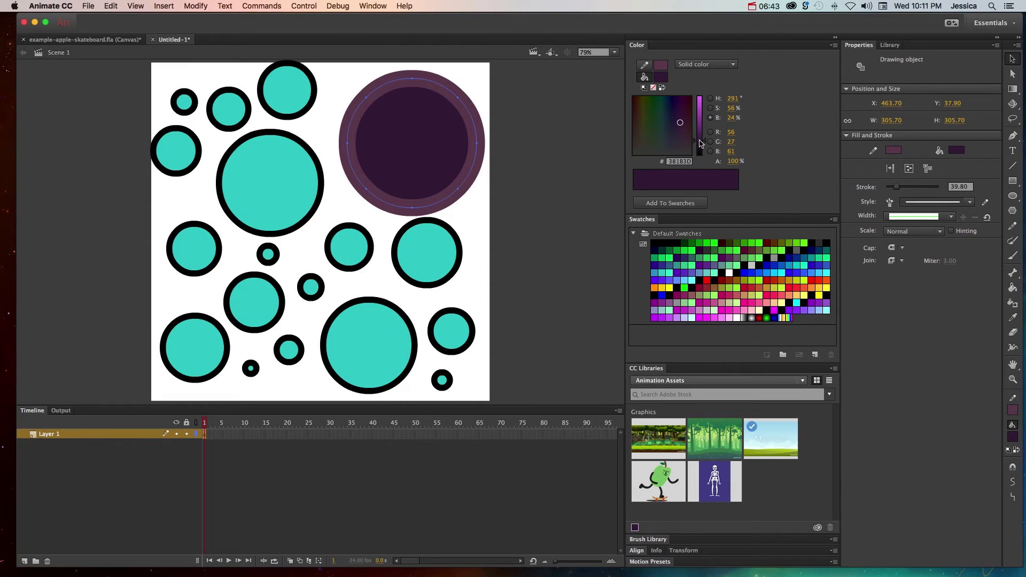
pyautogui.click(663, 78)
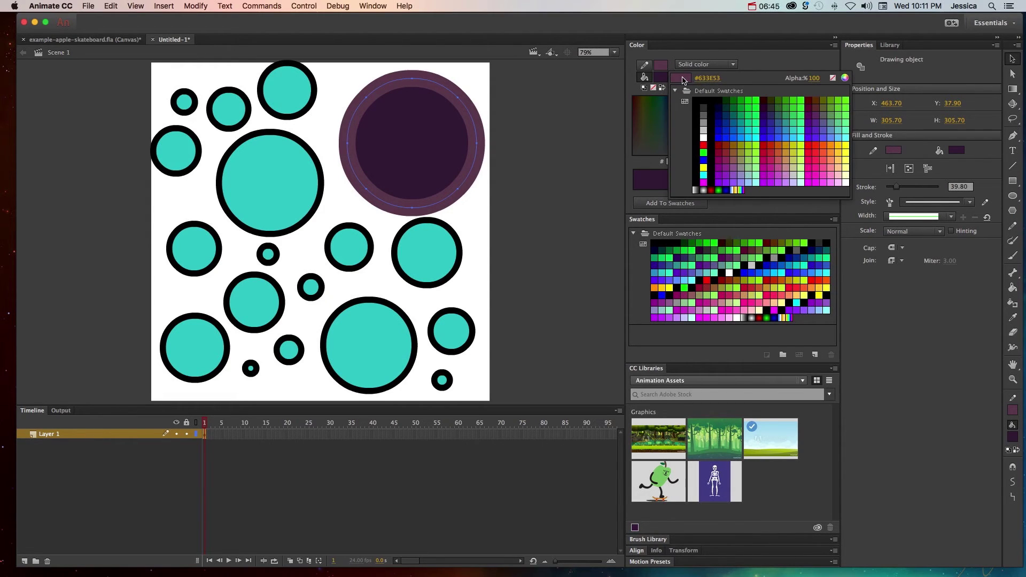
pyautogui.click(748, 129)
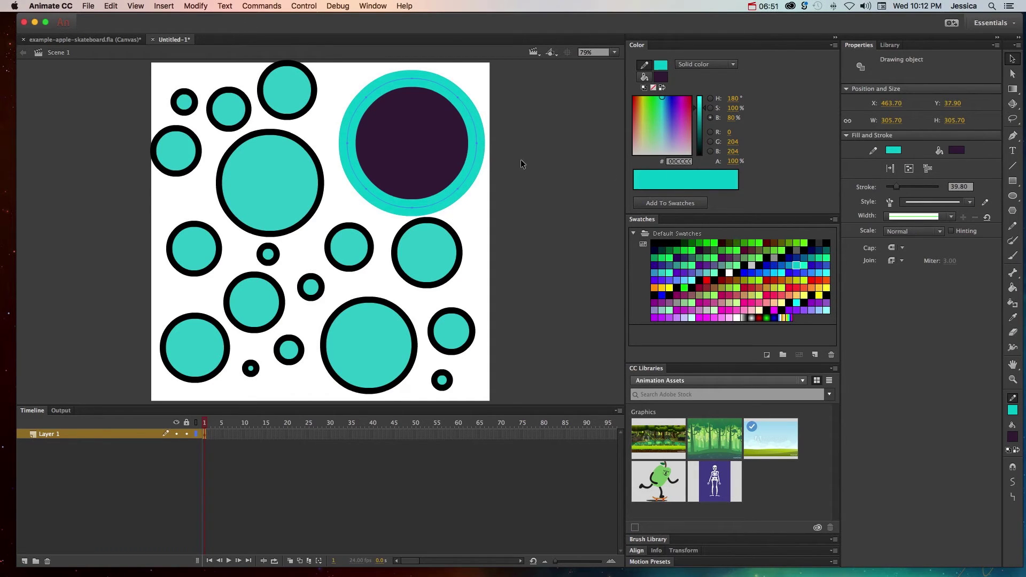
# Step: Add the teal stroke colour and the dark purple #381B3D fill colour to the swatches
pyautogui.click(692, 203)
pyautogui.click(644, 76)
pyautogui.click(816, 355)
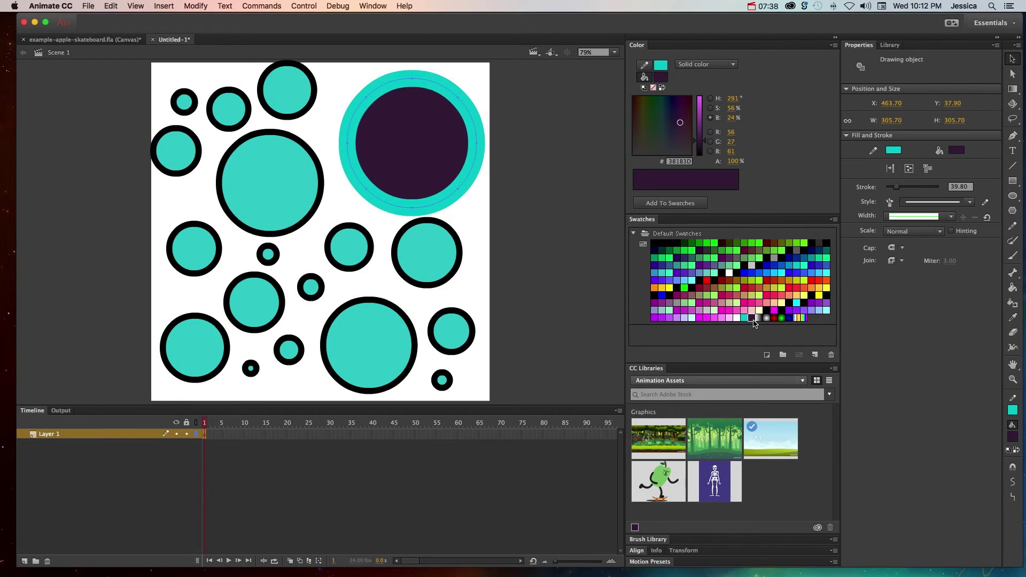
pyautogui.click(694, 66)
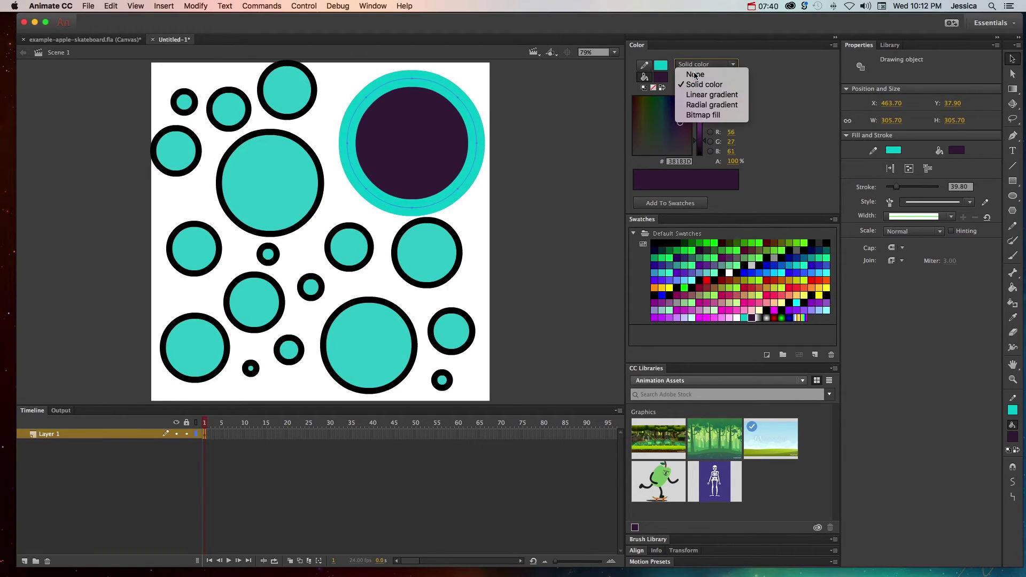
pyautogui.click(704, 115)
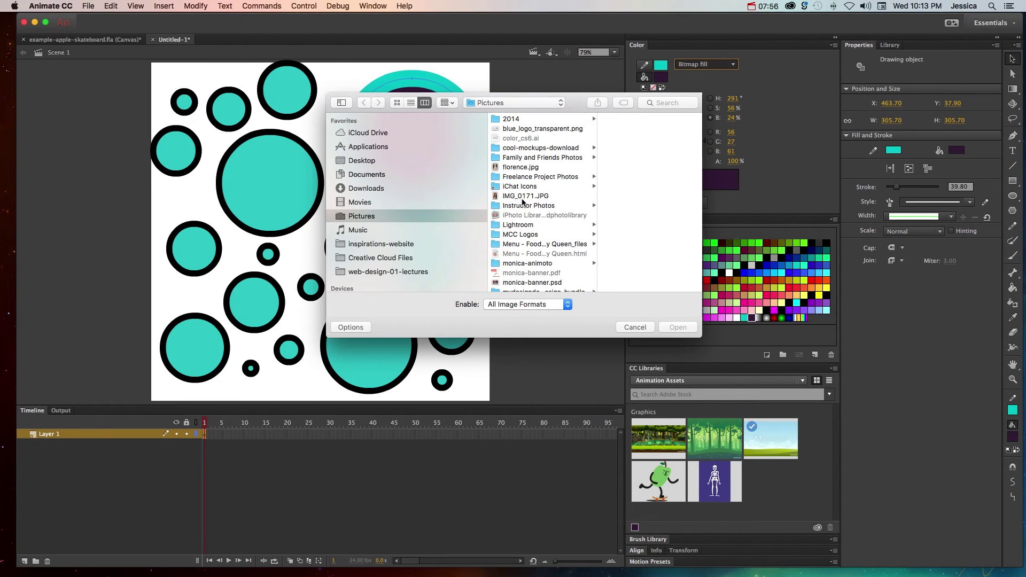
pyautogui.scroll(2, 525, 199)
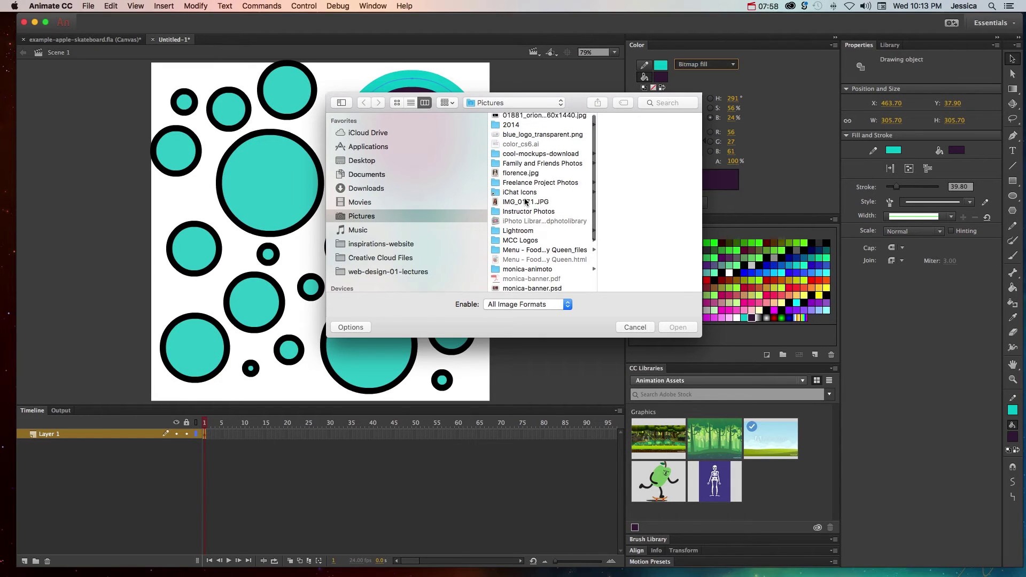
pyautogui.click(536, 116)
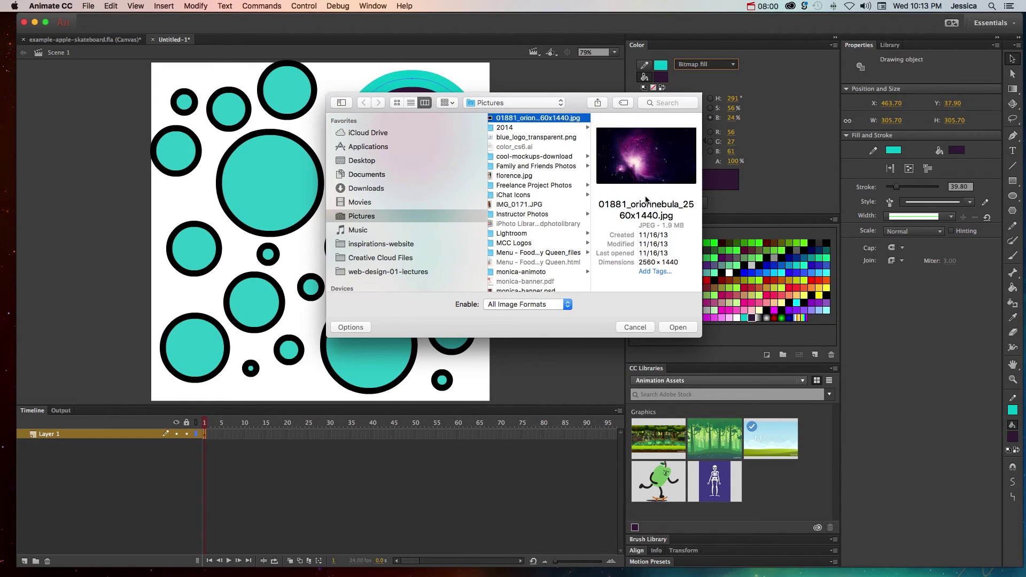
pyautogui.click(686, 331)
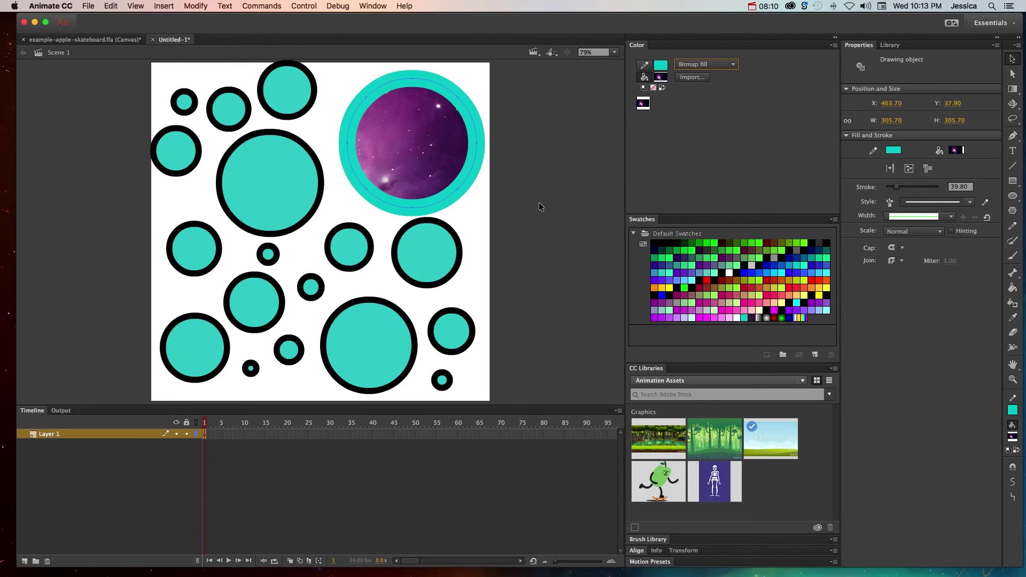
pyautogui.moveTo(542, 268); pyautogui.dragTo(271, 127)
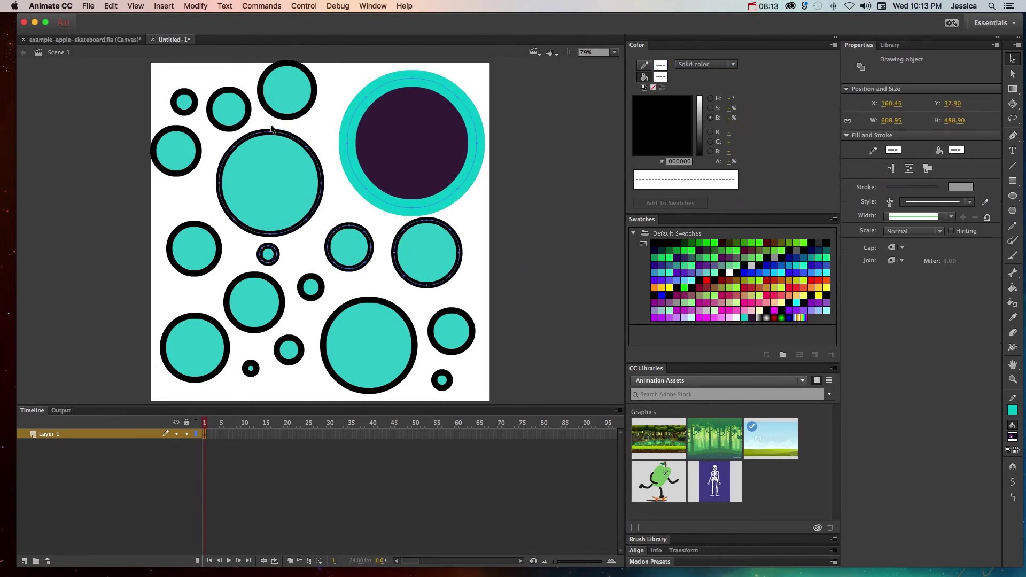
pyautogui.click(710, 65)
pyautogui.click(706, 117)
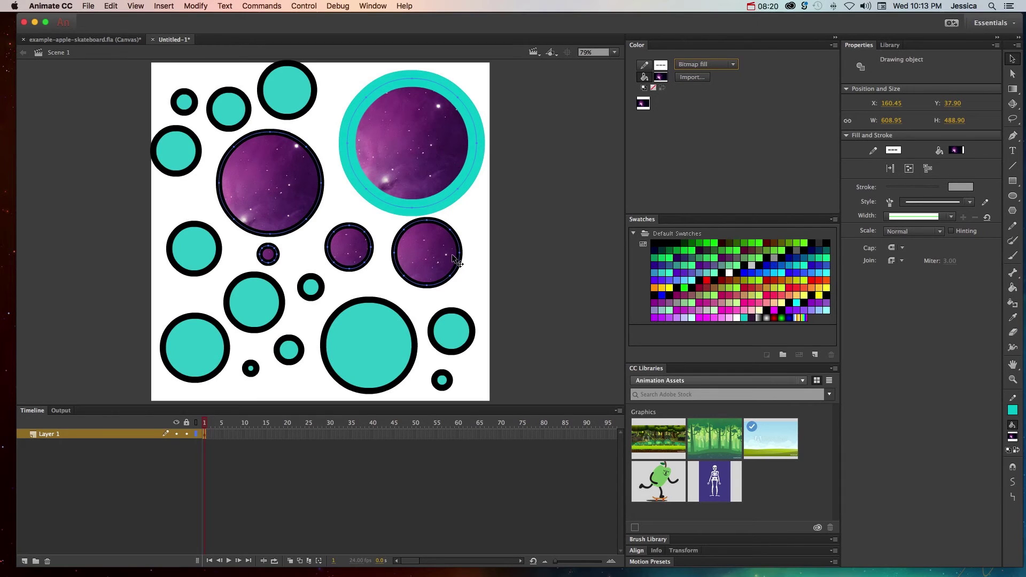
pyautogui.press('super+z')
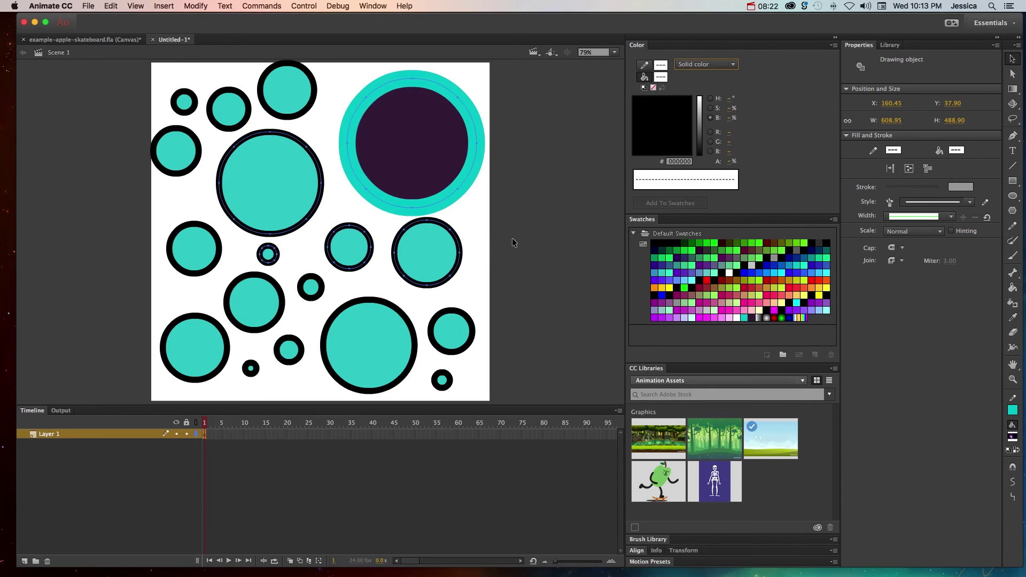
pyautogui.click(460, 188)
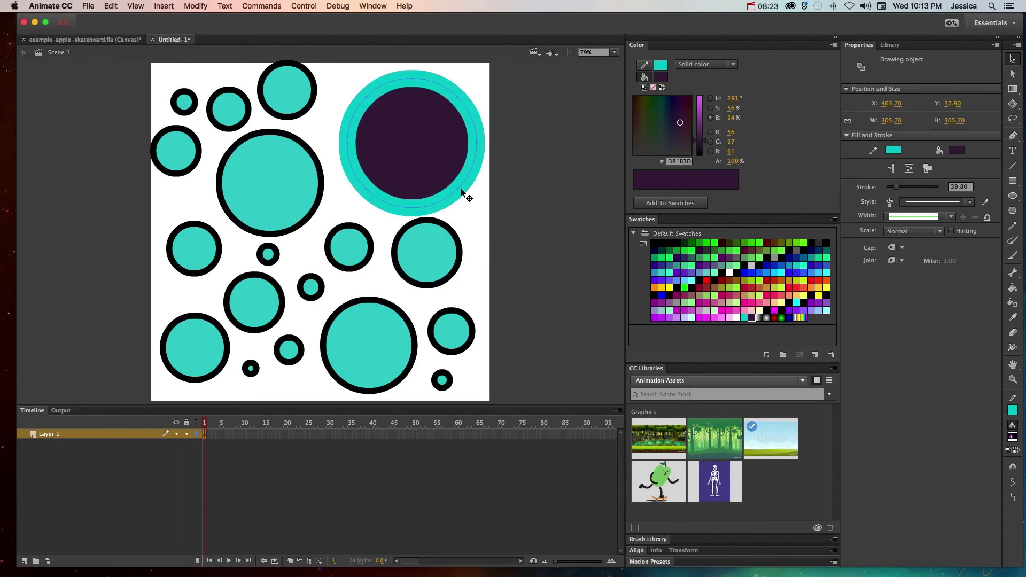
pyautogui.click(643, 65)
pyautogui.click(704, 64)
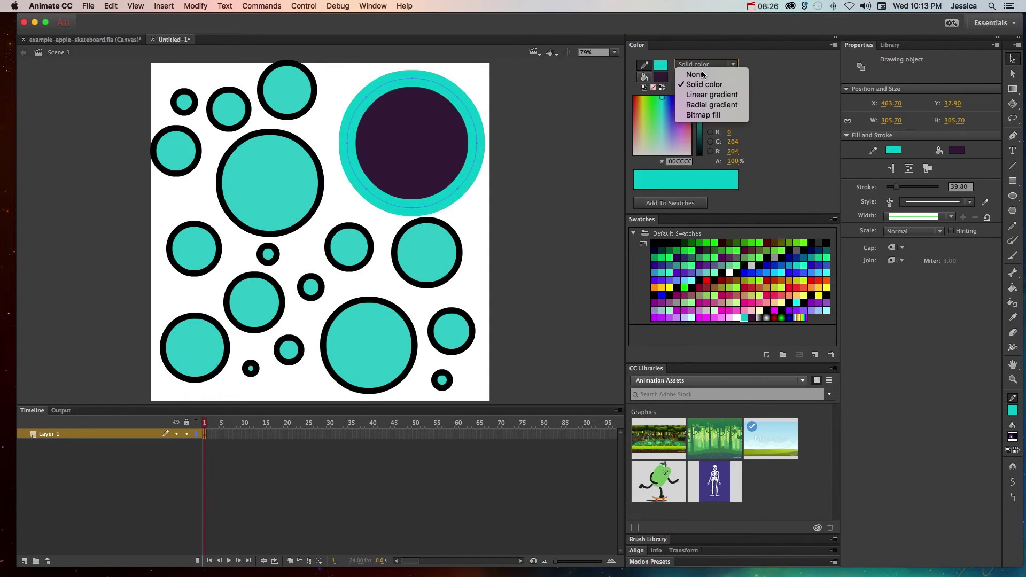
pyautogui.click(702, 116)
pyautogui.click(571, 170)
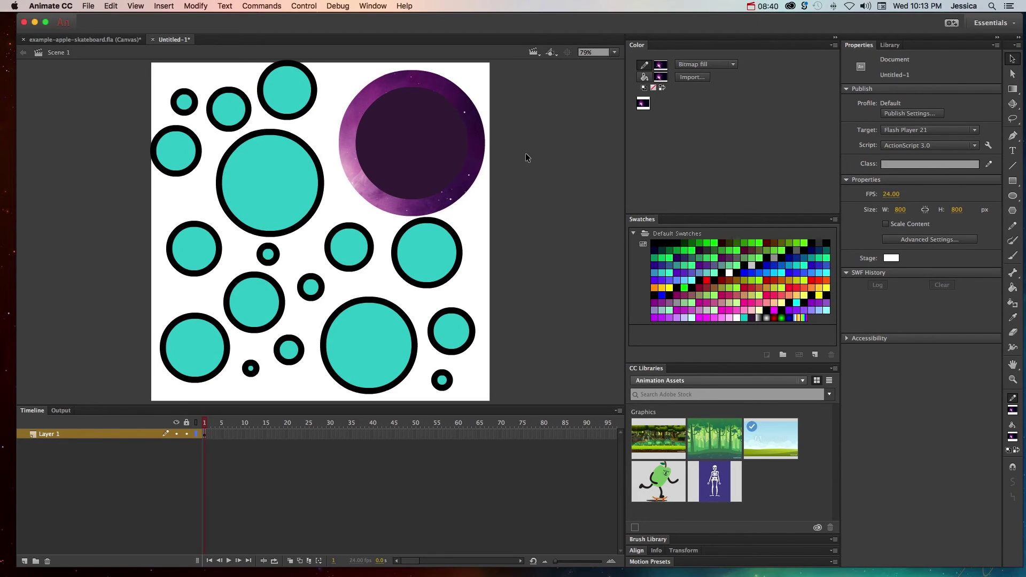
# Step: Undo the nebula outline, set the circle's stroke to No Color, and give it a radial gradient fill
pyautogui.press('super+z')
pyautogui.press('super+z')
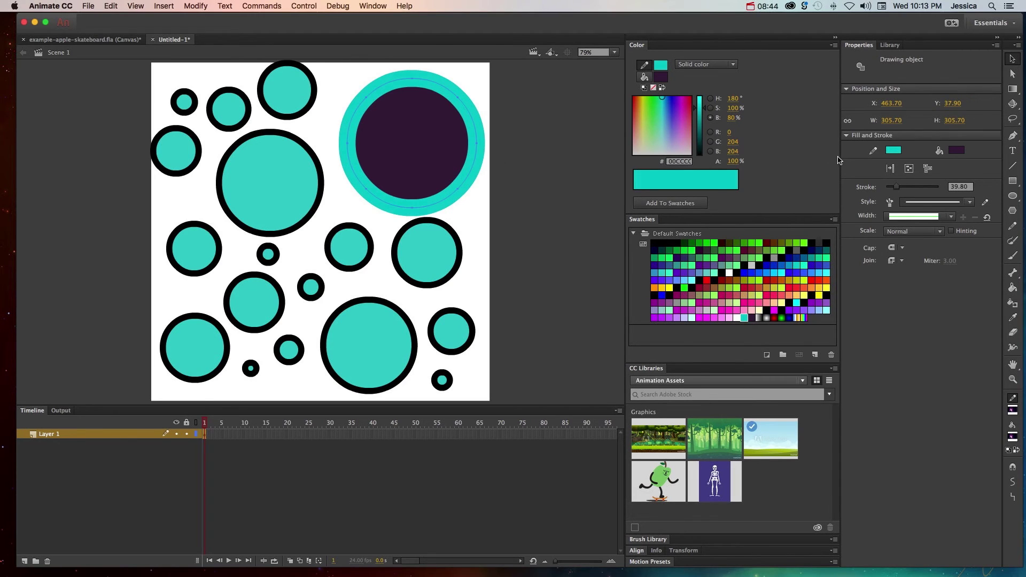
pyautogui.click(896, 154)
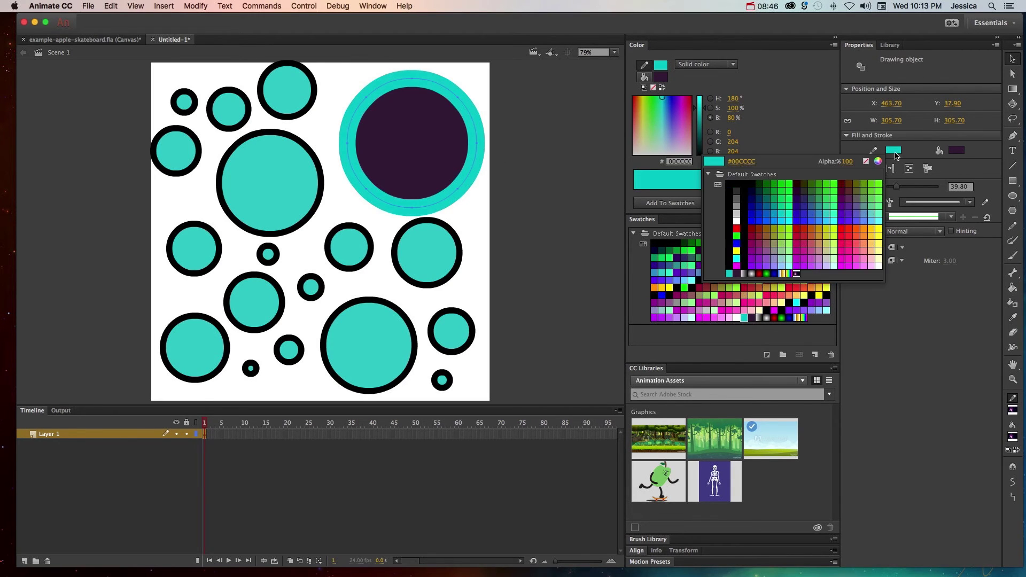
pyautogui.click(867, 166)
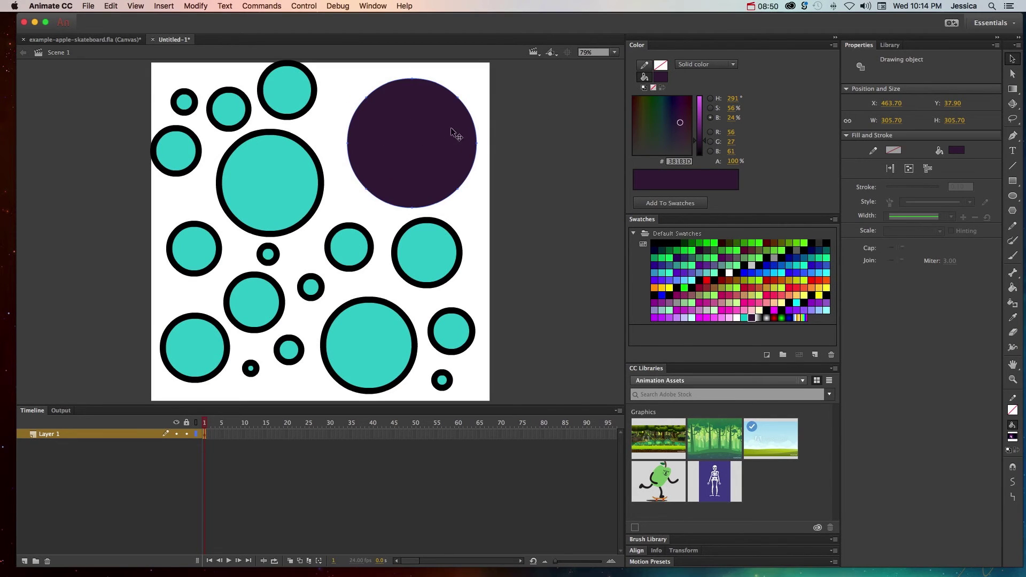
pyautogui.click(697, 65)
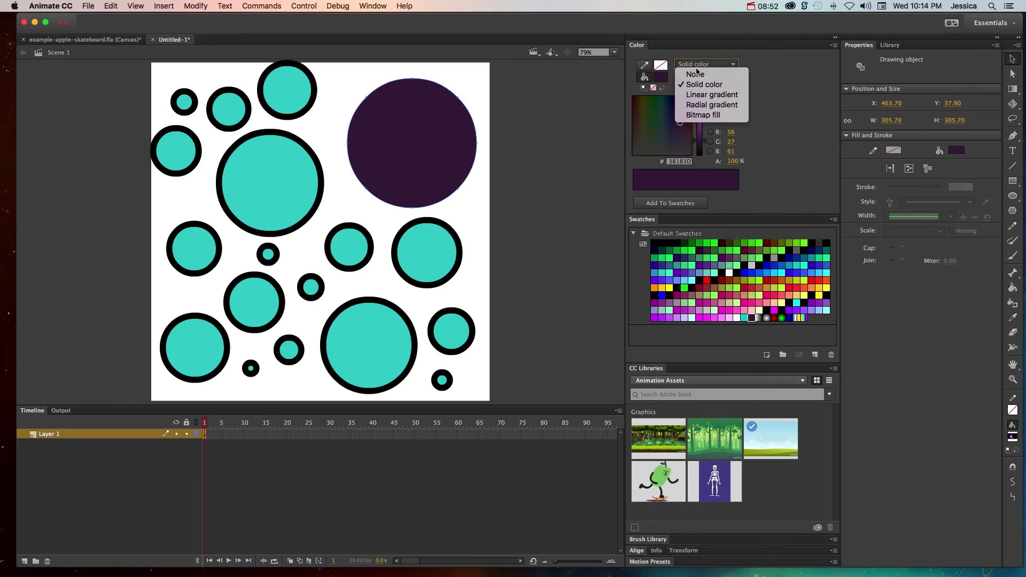
pyautogui.click(701, 105)
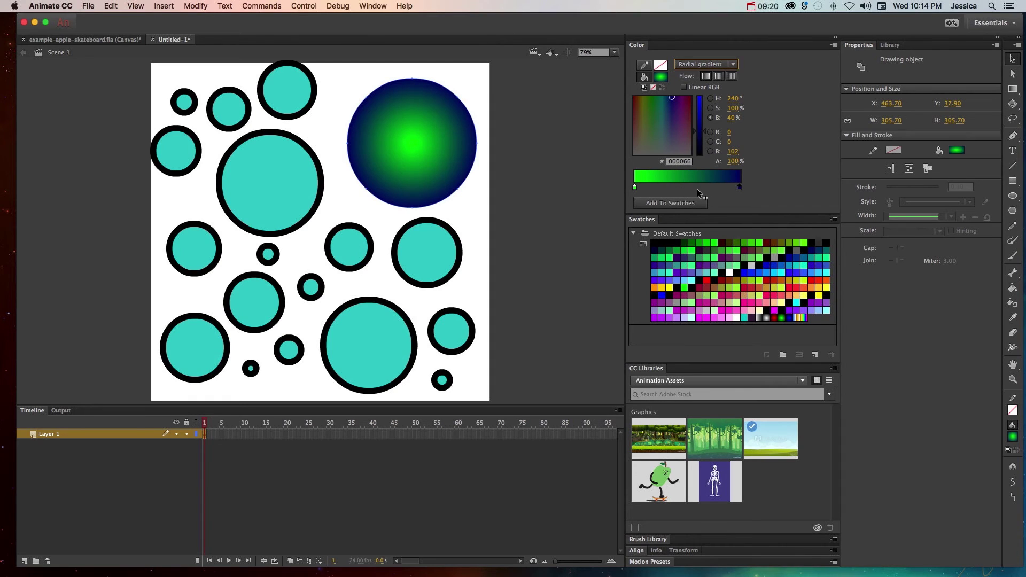
# Step: Set the gradient's left (centre) stop to cyan #33FFFF
pyautogui.click(635, 187)
pyautogui.click(635, 187)
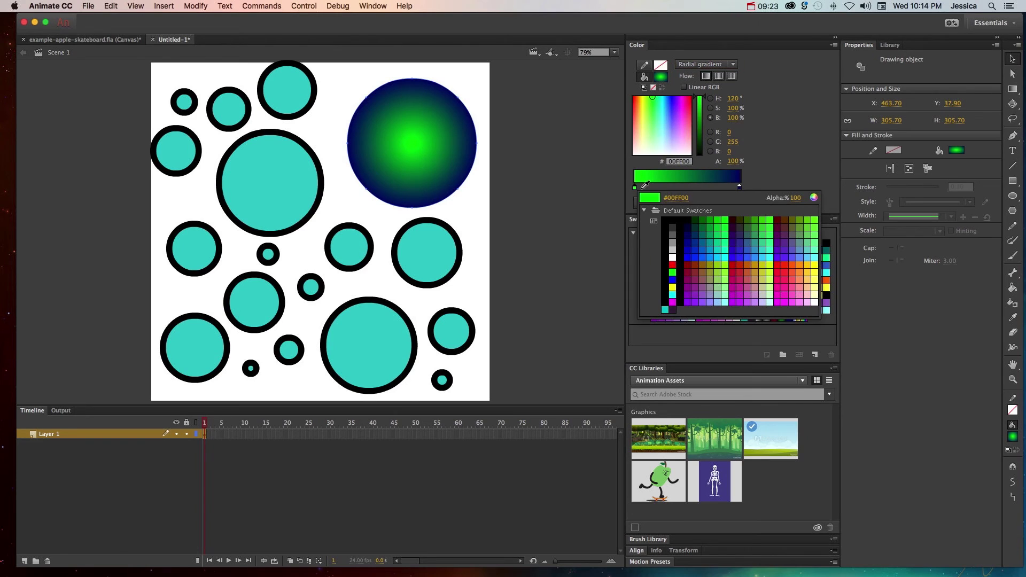
pyautogui.click(769, 257)
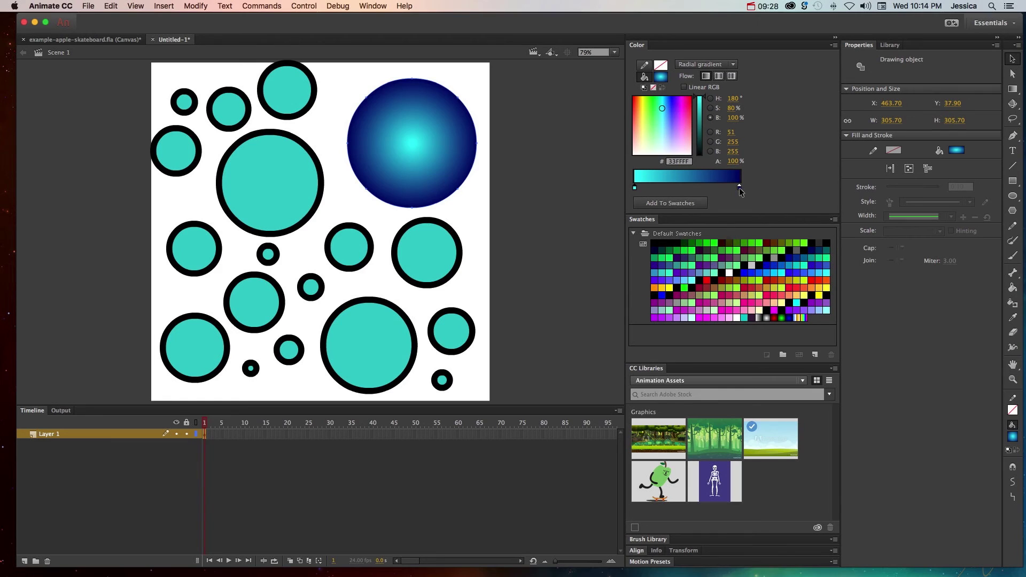
# Step: Add extra gradient stops, colour them green and orange-red, then drag one off the bar
pyautogui.click(695, 188)
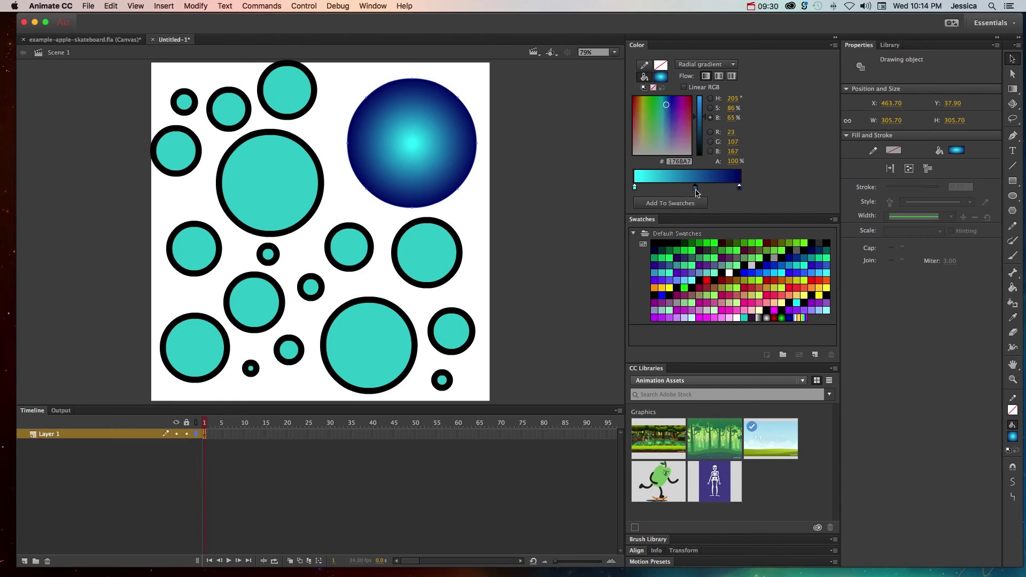
pyautogui.click(678, 188)
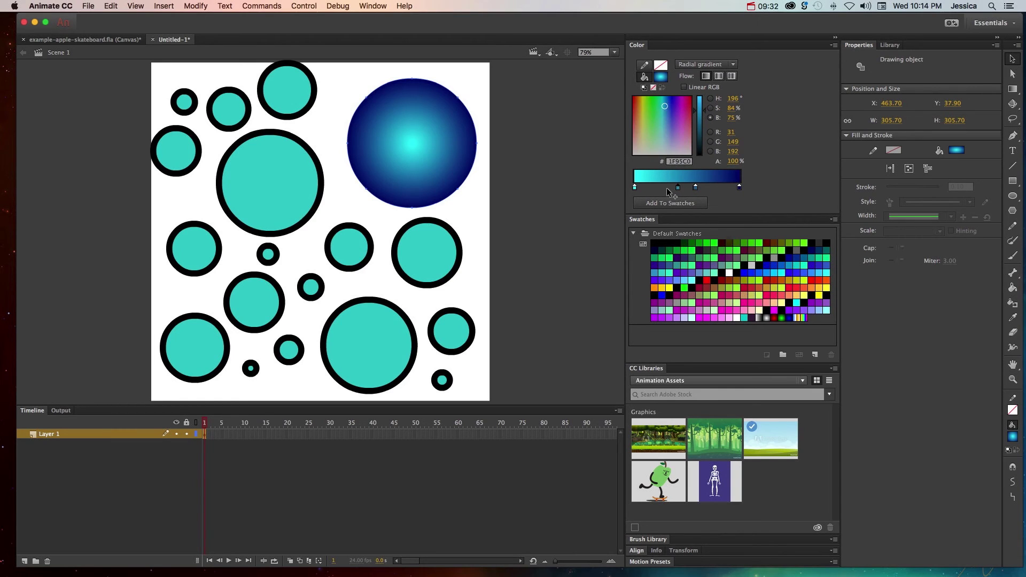
pyautogui.click(666, 188)
pyautogui.click(707, 188)
pyautogui.doubleClick(707, 188)
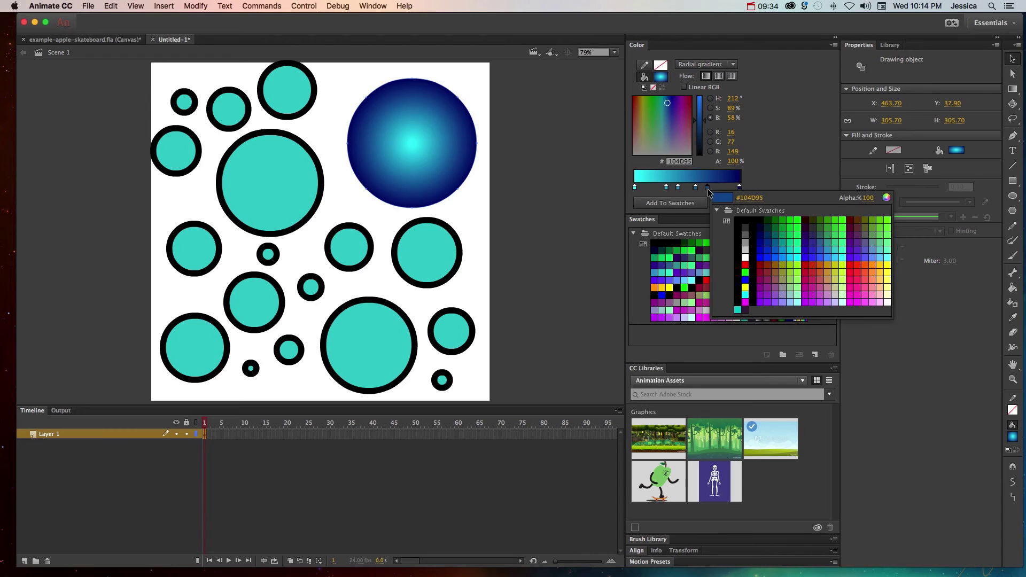
pyautogui.click(792, 225)
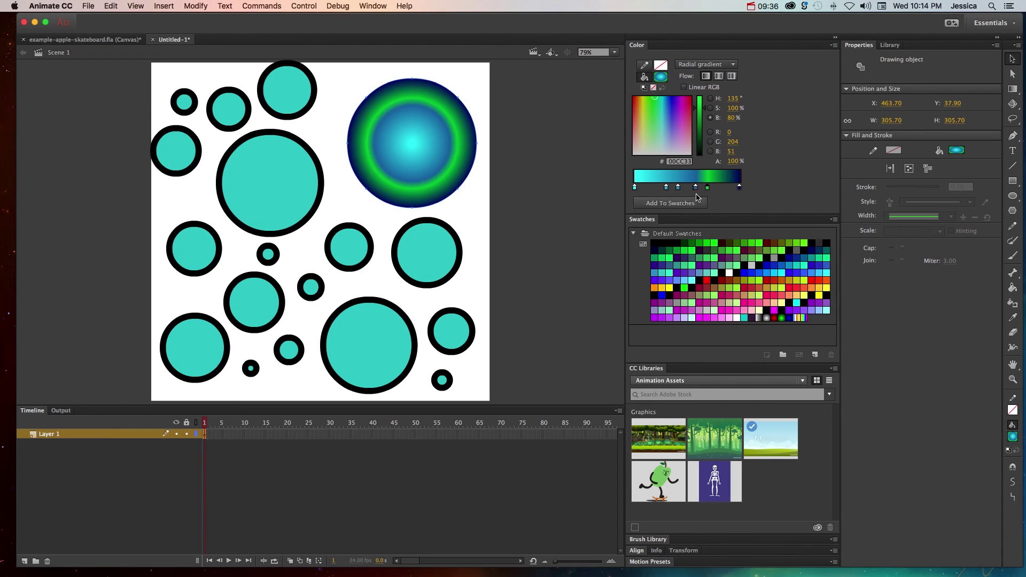
pyautogui.doubleClick(678, 188)
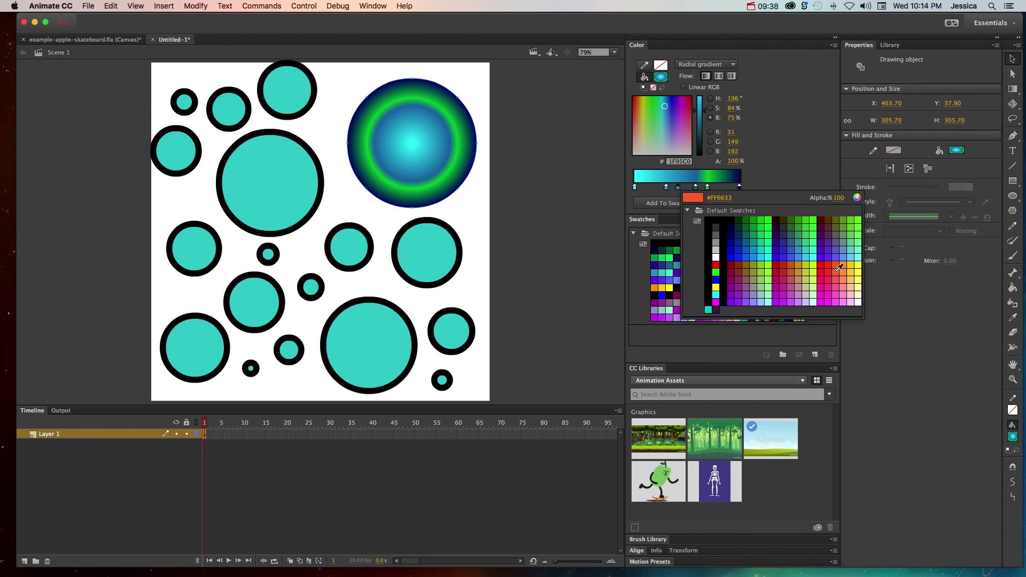
pyautogui.click(829, 279)
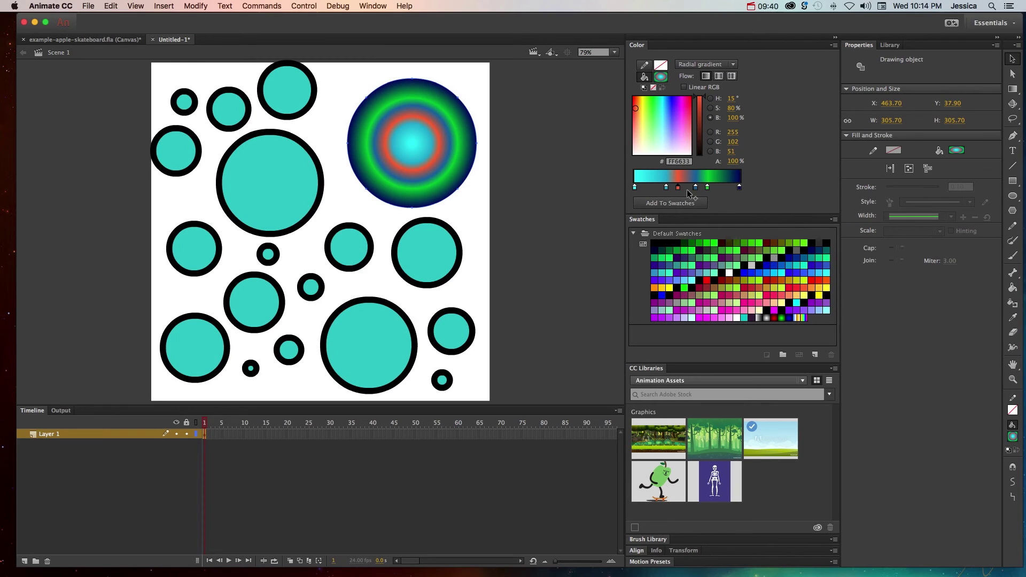
pyautogui.moveTo(666, 187); pyautogui.dragTo(695, 205)
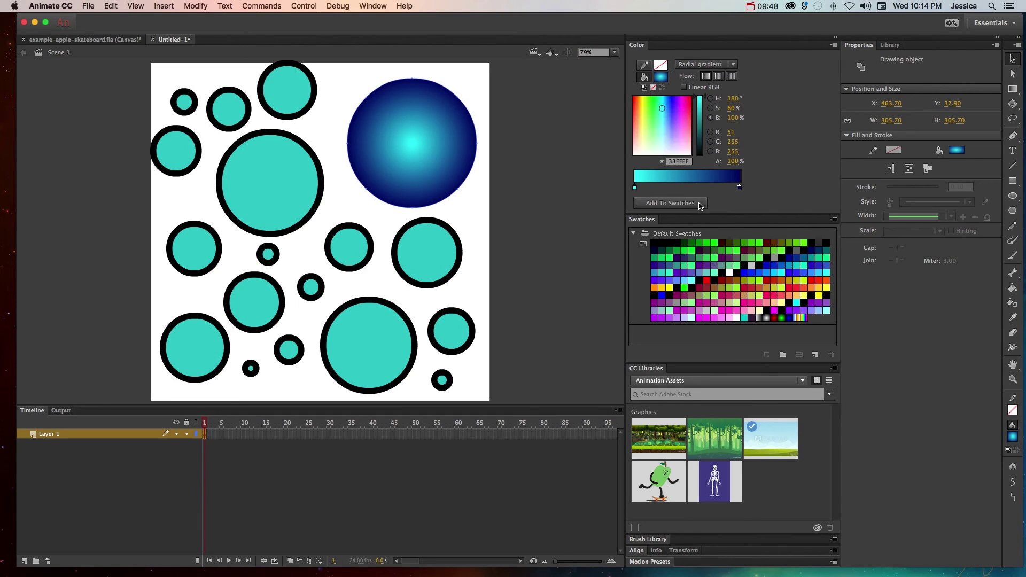
# Step: Remove the middle gradient stop and save the cyan-to-navy gradient as a new swatch
pyautogui.click(740, 188)
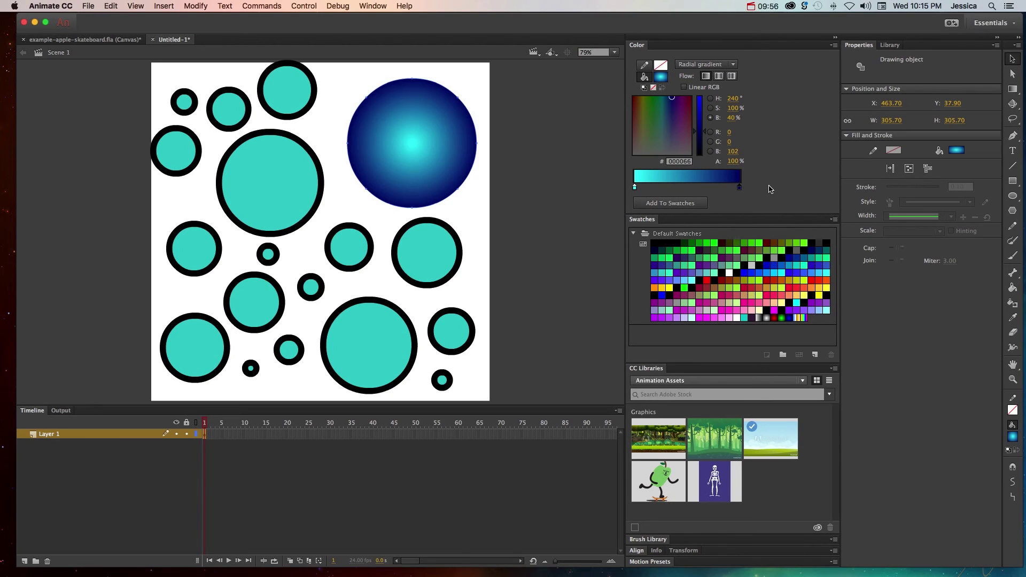
pyautogui.click(700, 203)
pyautogui.click(812, 319)
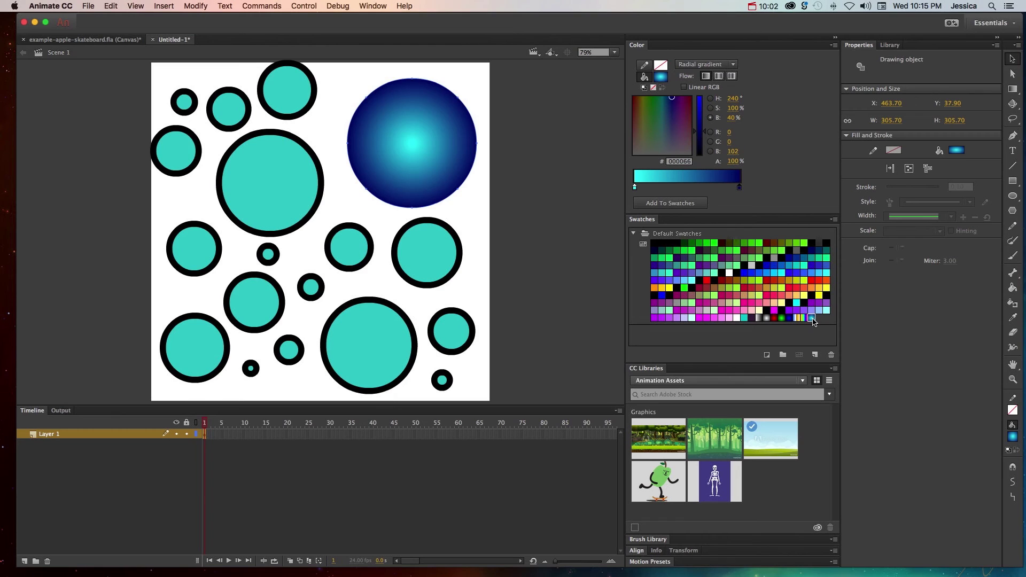
# Step: Apply the gradient swatch to the left circle's fill and the bottom circle's outline
pyautogui.click(256, 210)
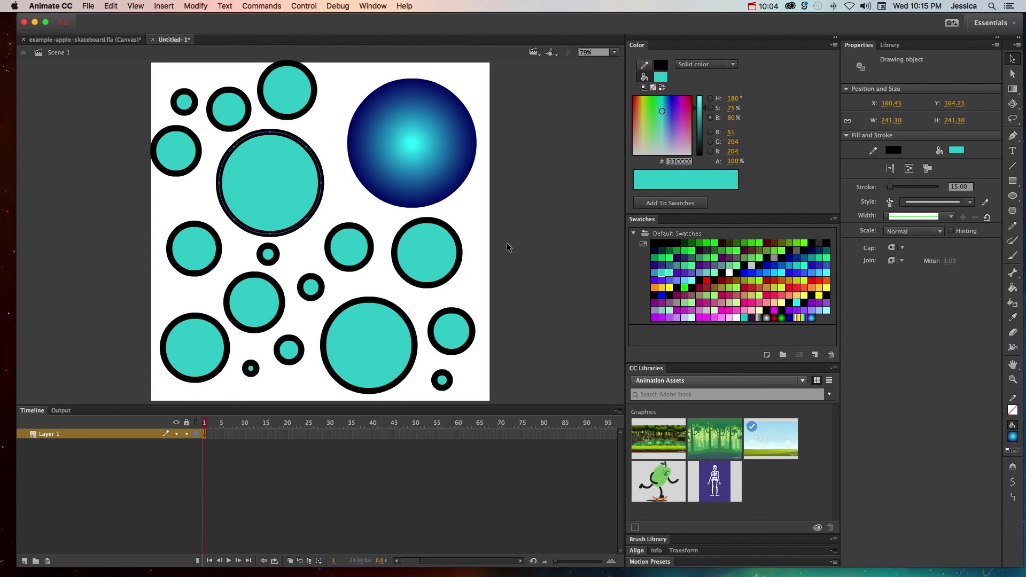
pyautogui.click(811, 318)
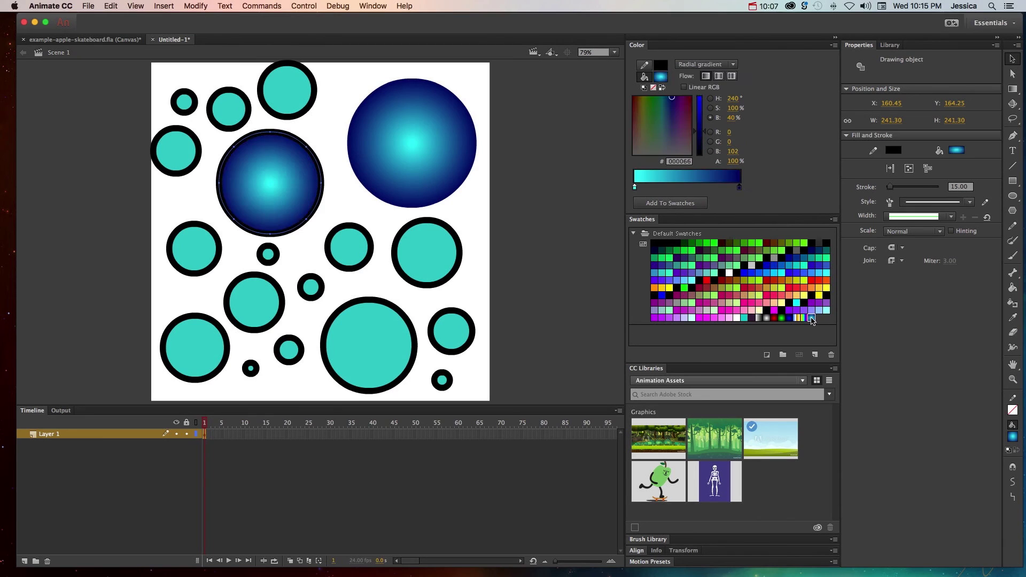
pyautogui.click(410, 323)
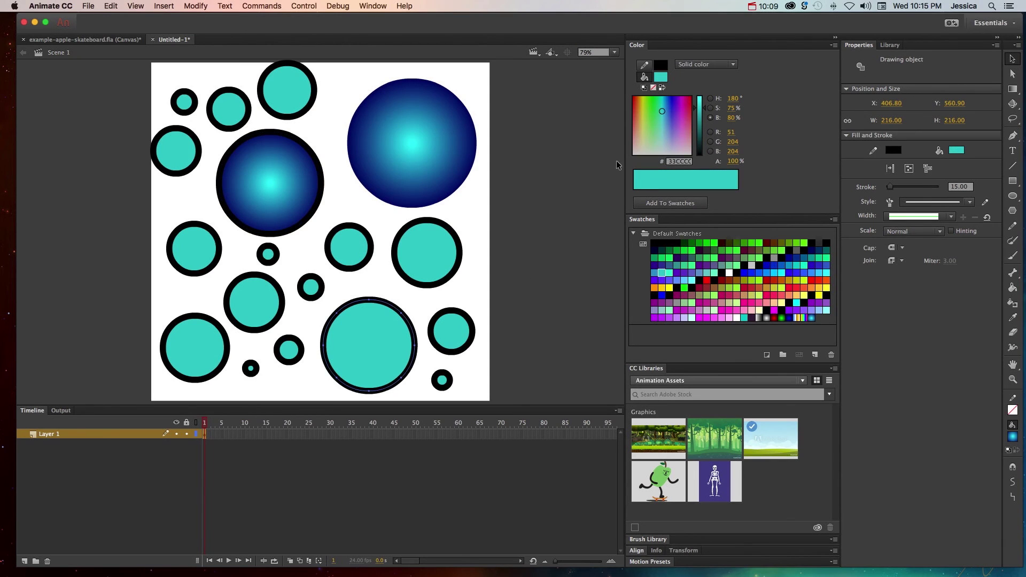
pyautogui.click(644, 65)
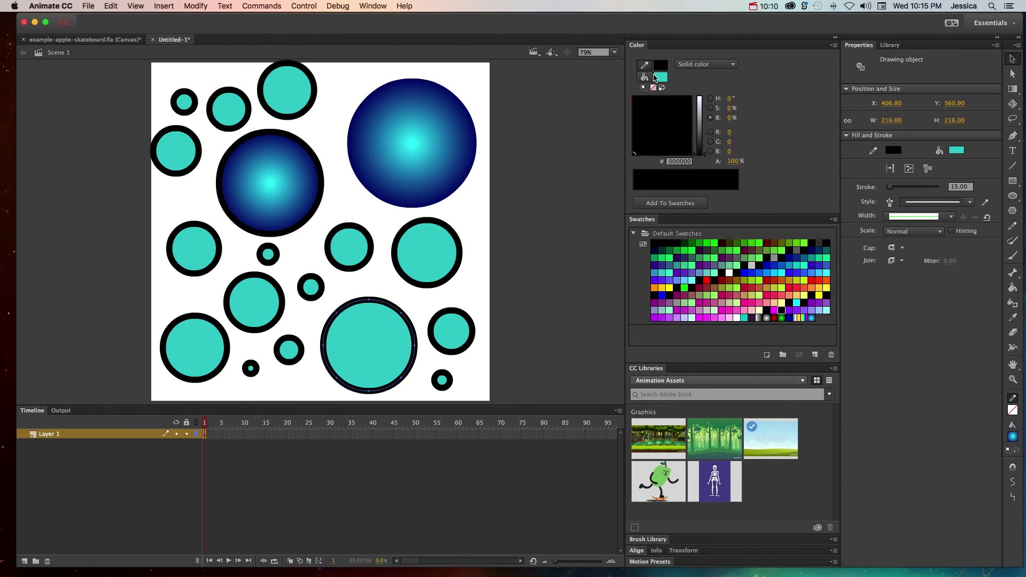
pyautogui.click(811, 318)
pyautogui.click(574, 285)
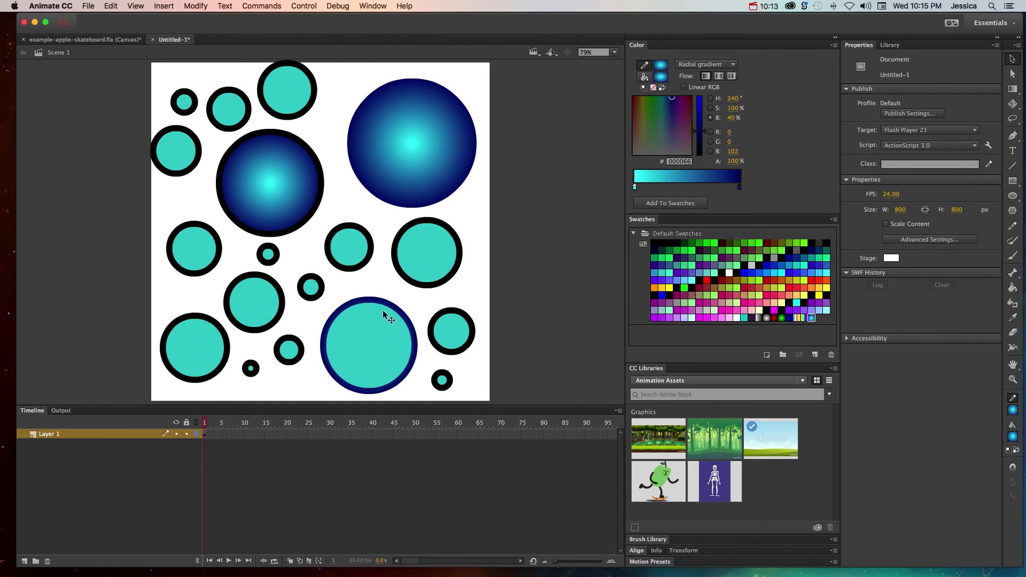
pyautogui.click(408, 371)
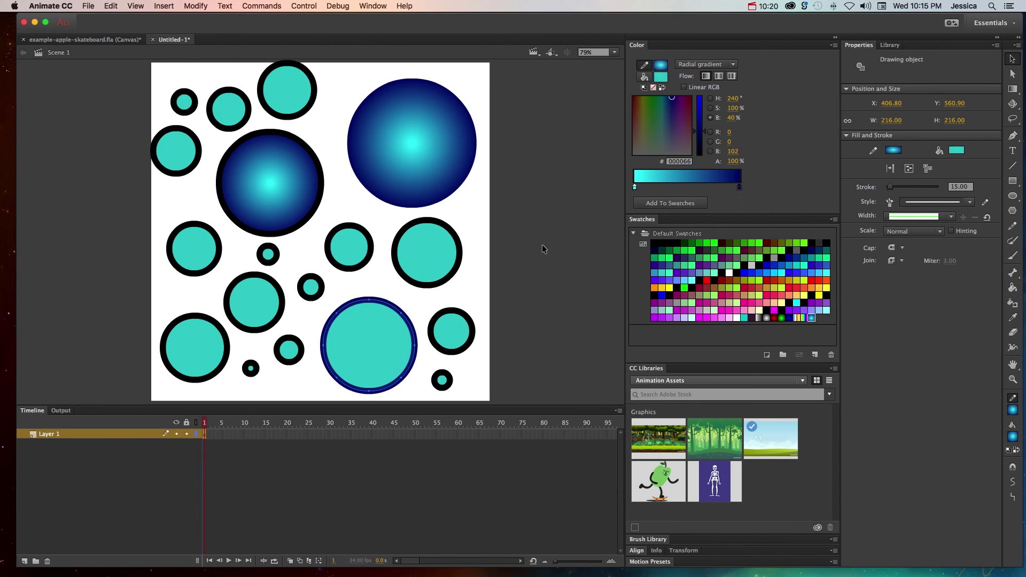
# Step: With the Gradient Transform Tool, move the top-right circle's highlight upward, widen and rotate the gradient
pyautogui.click(421, 108)
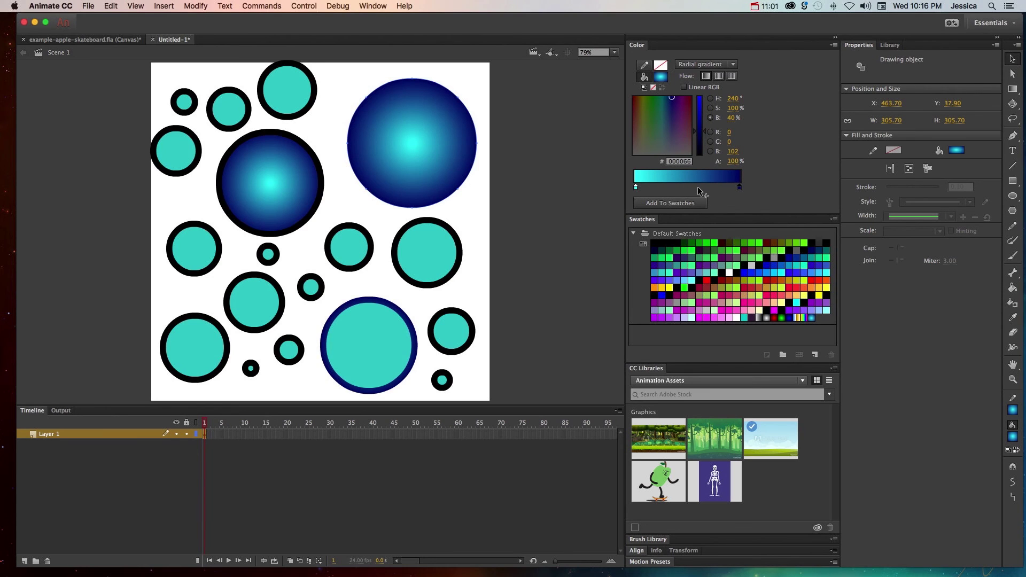
pyautogui.click(1012, 89)
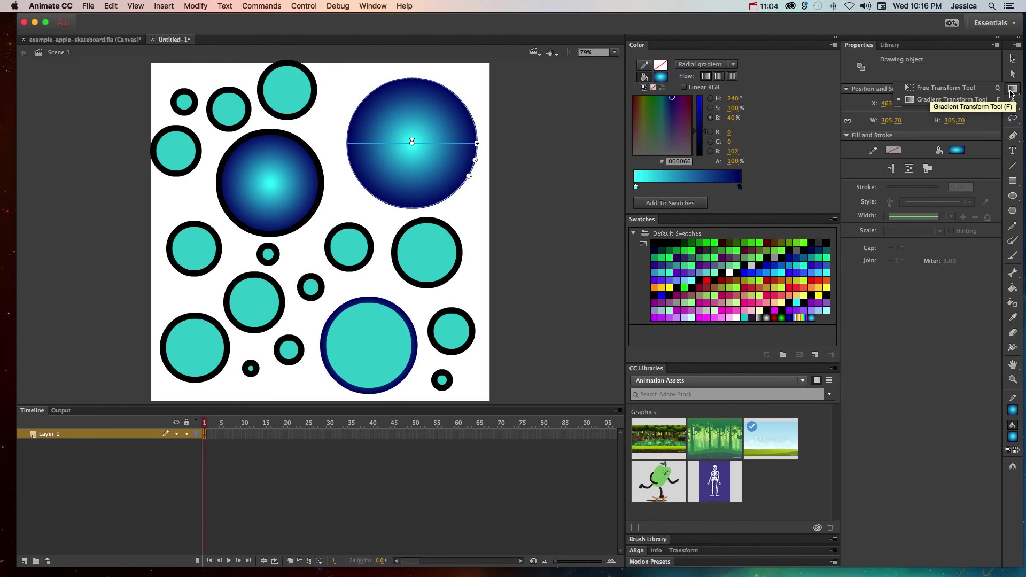
pyautogui.click(921, 103)
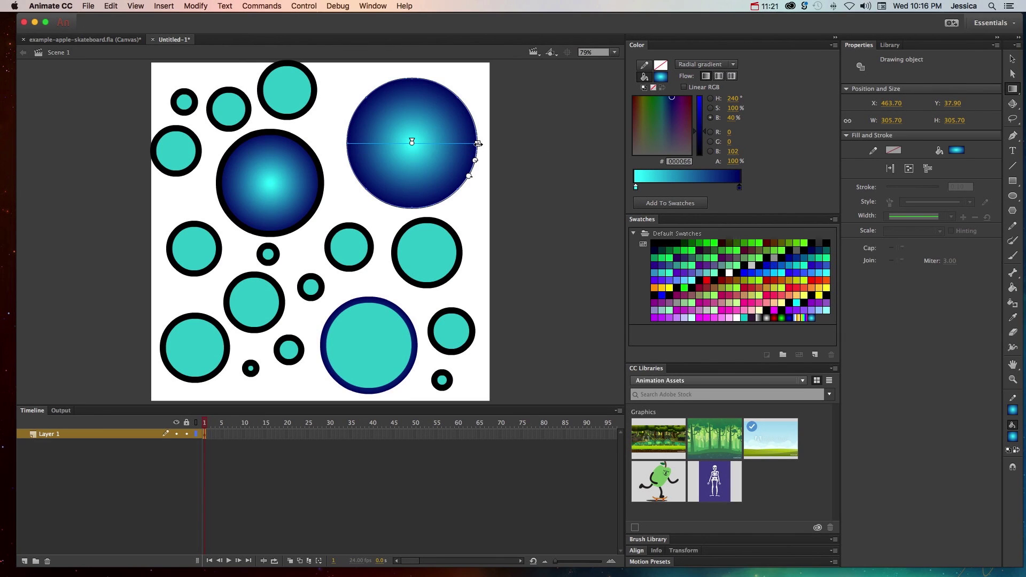
pyautogui.moveTo(411, 143); pyautogui.dragTo(426, 115)
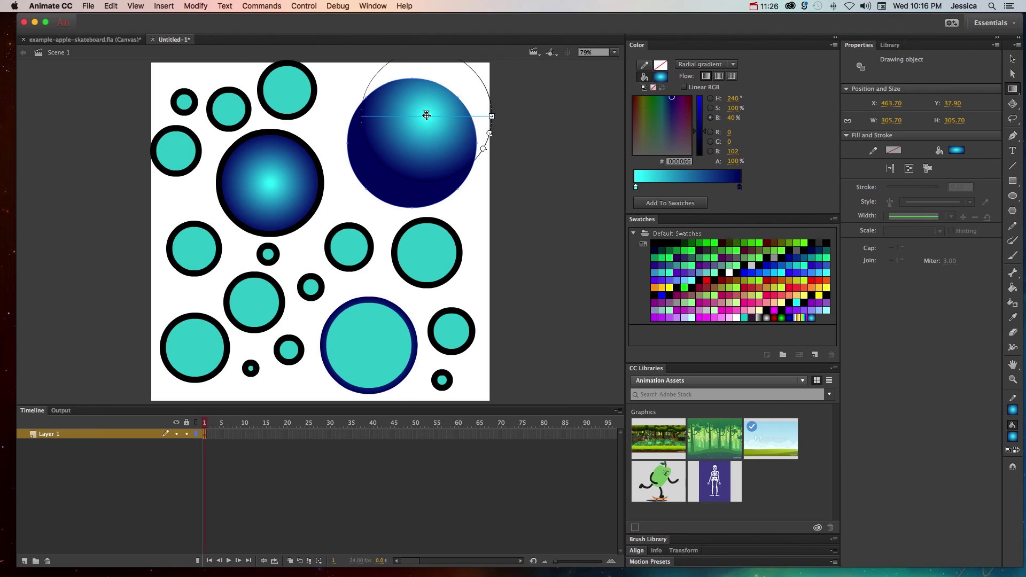
pyautogui.moveTo(493, 116)
pyautogui.mouseDown()
pyautogui.moveTo(465, 117)
pyautogui.moveTo(526, 120)
pyautogui.moveTo(443, 120)
pyautogui.moveTo(512, 119)
pyautogui.mouseUp()
pyautogui.moveTo(426, 115); pyautogui.dragTo(431, 112)
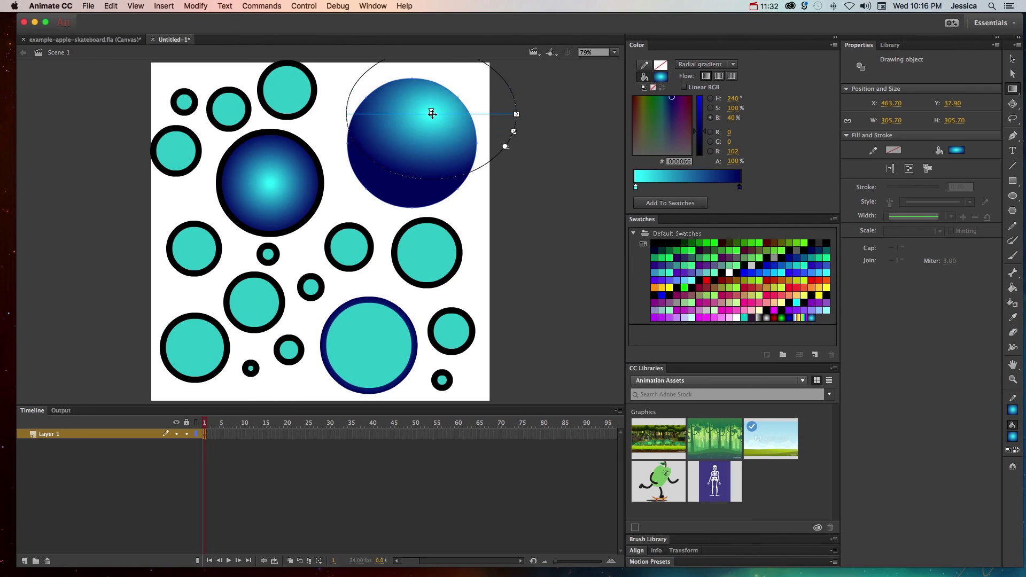
pyautogui.moveTo(514, 131)
pyautogui.mouseDown()
pyautogui.moveTo(479, 127)
pyautogui.moveTo(503, 147)
pyautogui.moveTo(465, 154)
pyautogui.moveTo(481, 166)
pyautogui.moveTo(497, 155)
pyautogui.mouseUp()
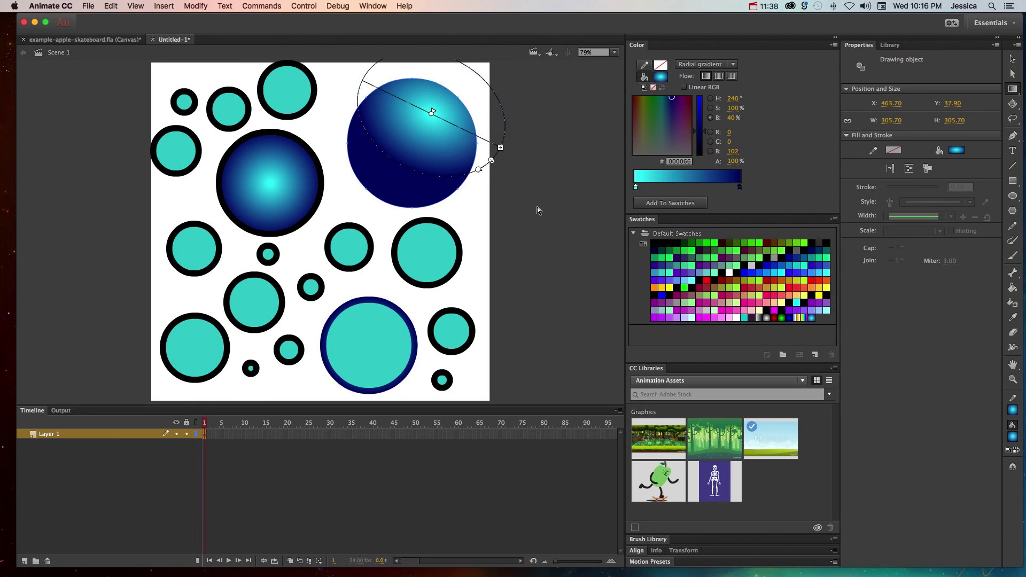
pyautogui.click(538, 209)
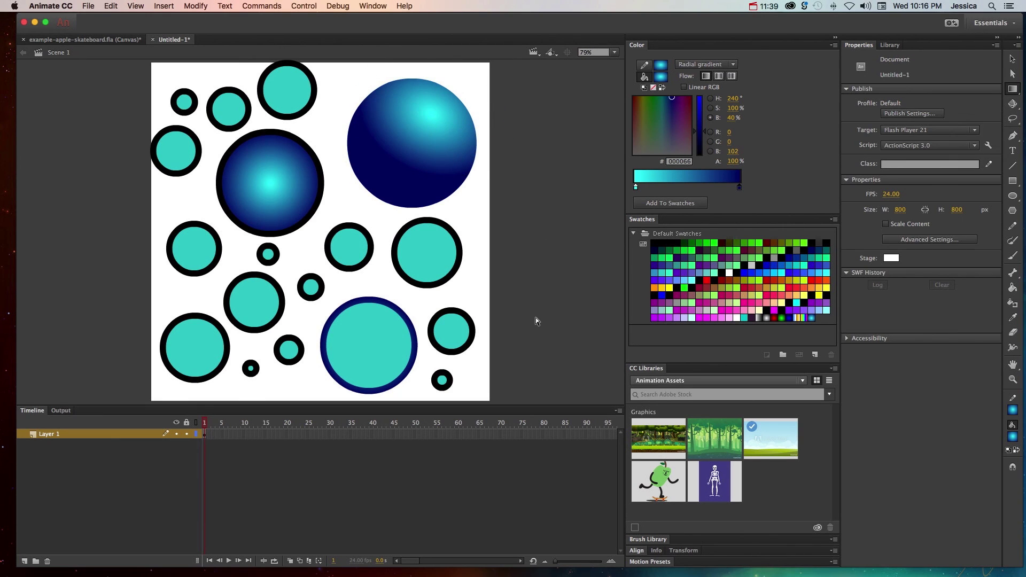
pyautogui.click(426, 157)
pyautogui.click(524, 208)
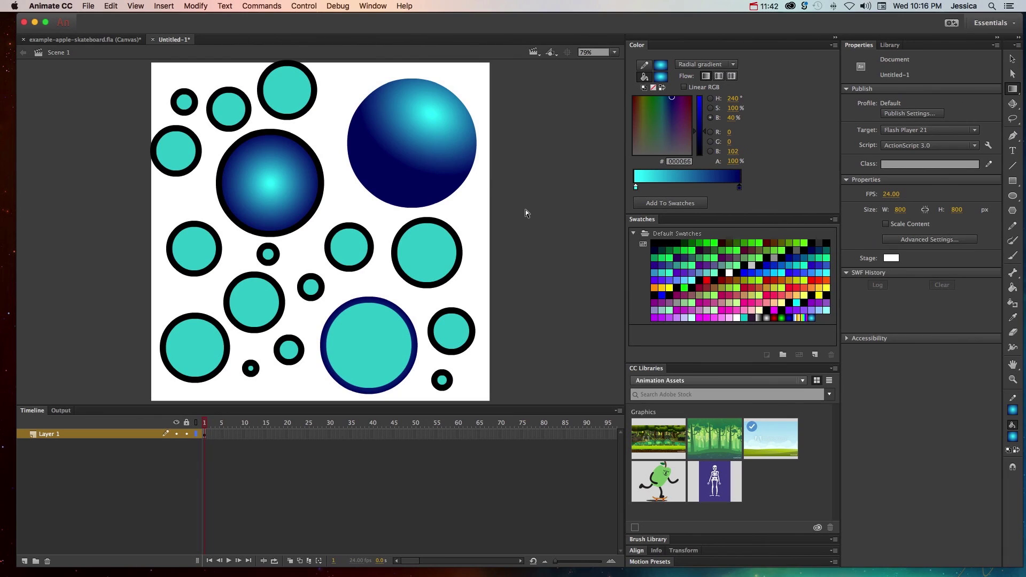